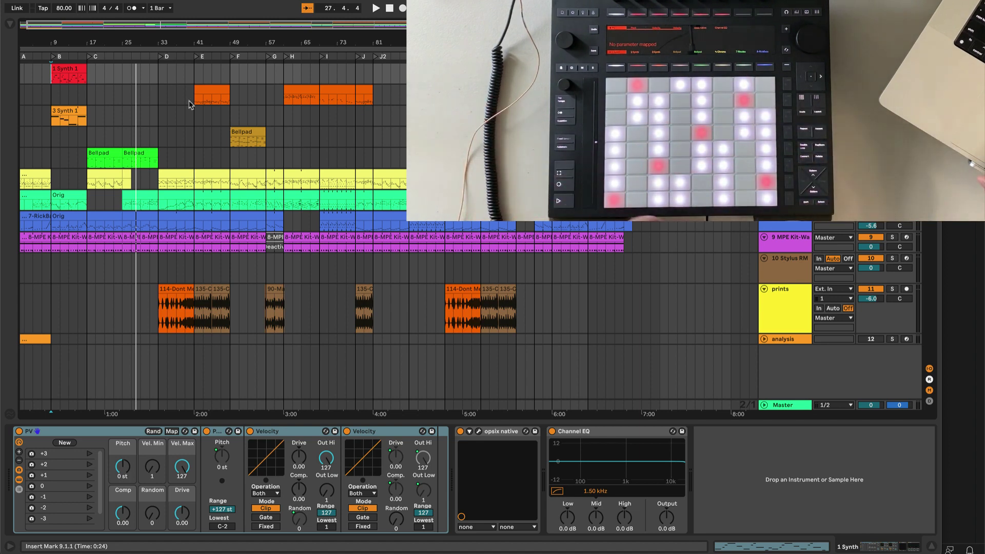
- Open section C's yellow Chroma, teal Rhodes and blue RickBass clips together in the note editor, and enlarge the note area
double_click(104, 173)
scroll(150, 154, down, 2)
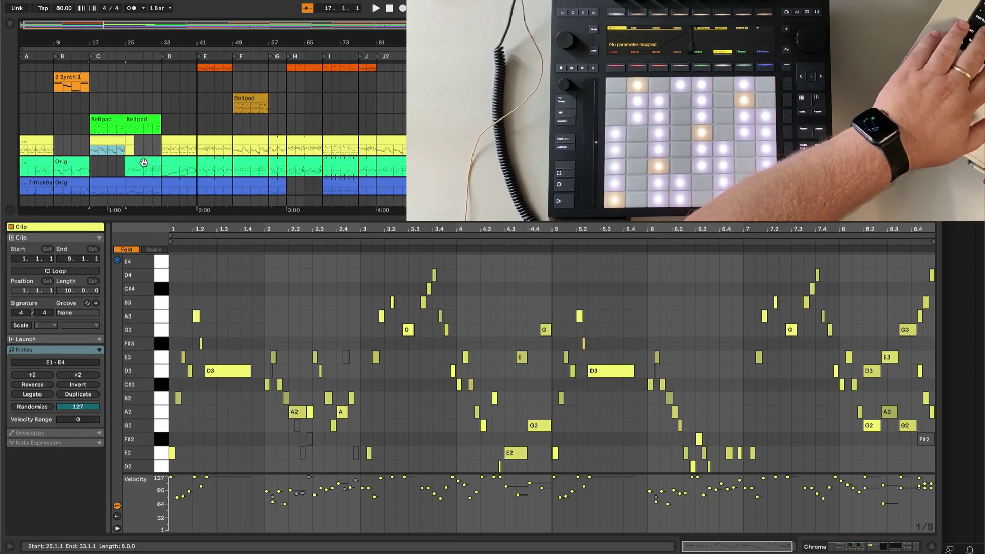
shift+click(144, 162)
scroll(145, 167, down, 2)
shift+click(130, 144)
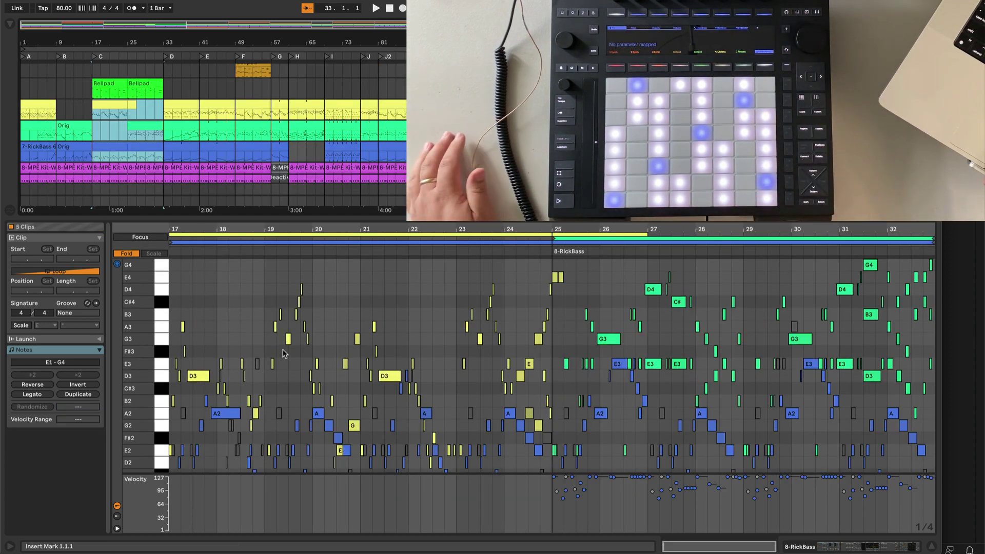
drag(250, 473, 250, 505)
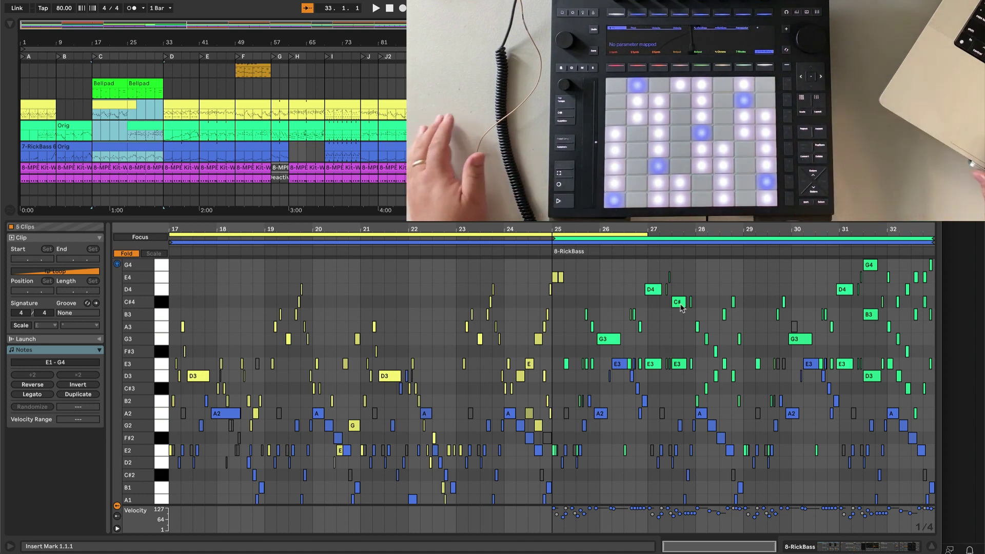
click(529, 296)
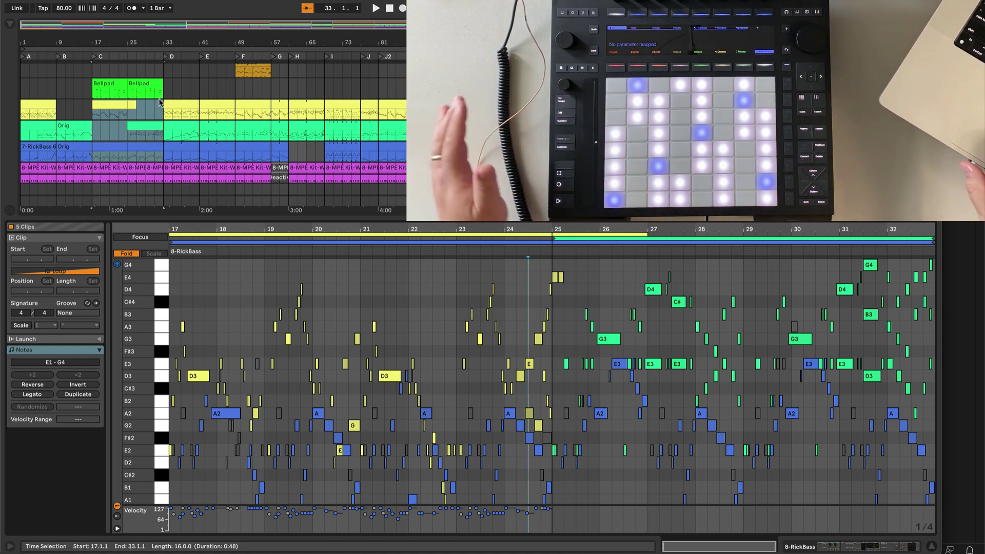
scroll(93, 64, up, 4)
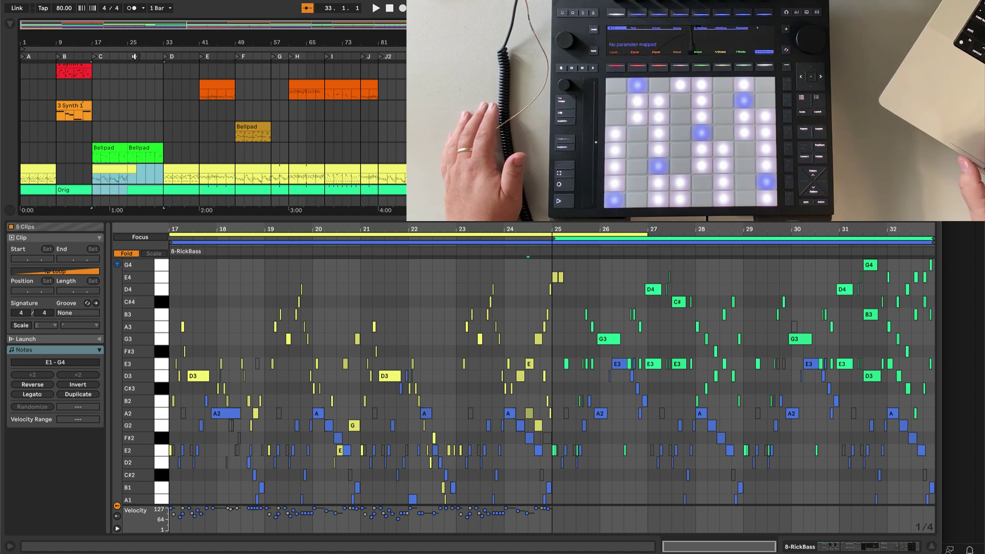
right_click(132, 57)
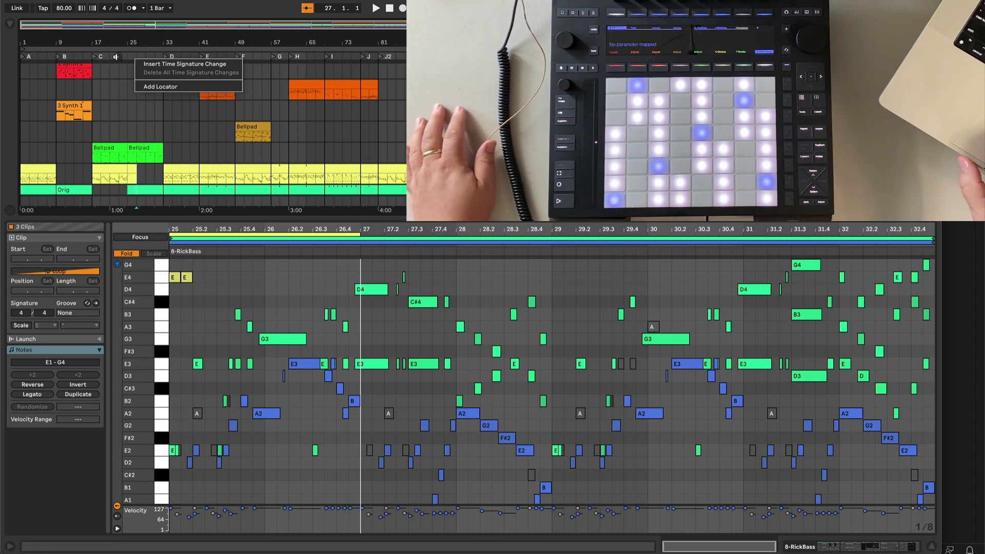
click(118, 59)
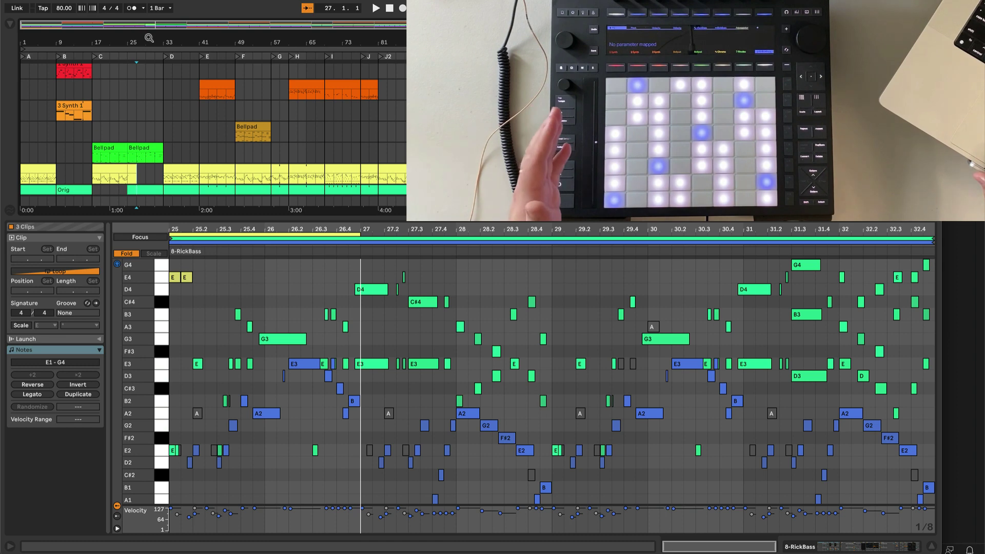
mouse_move(149, 38)
mouse_down()
mouse_move(149, 97)
mouse_move(147, 38)
mouse_up()
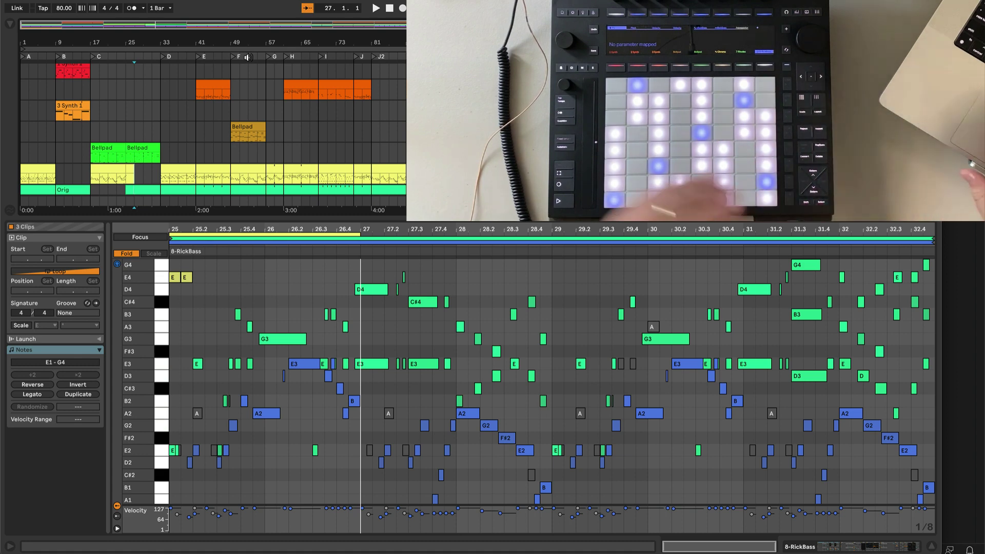
scroll(269, 96, down, 2)
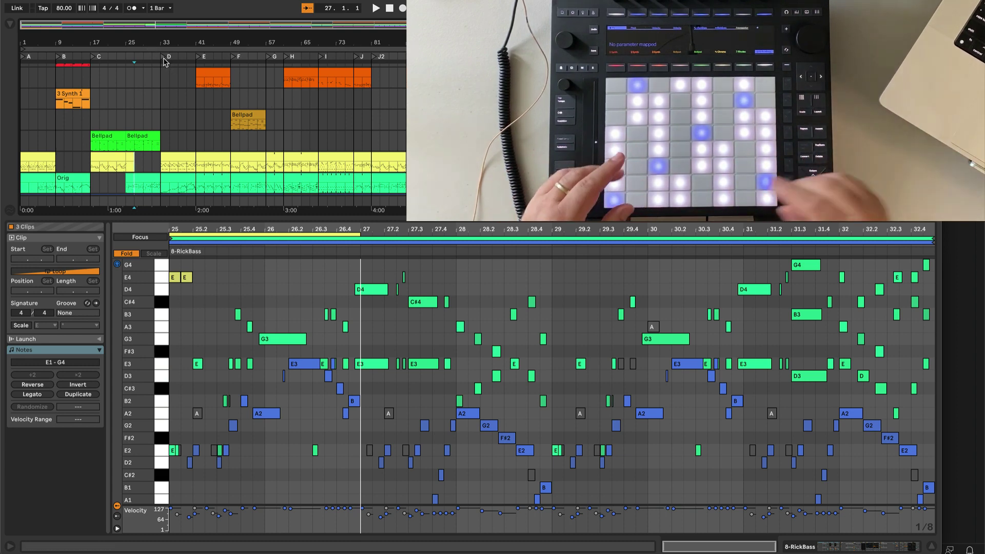
key(Tab)
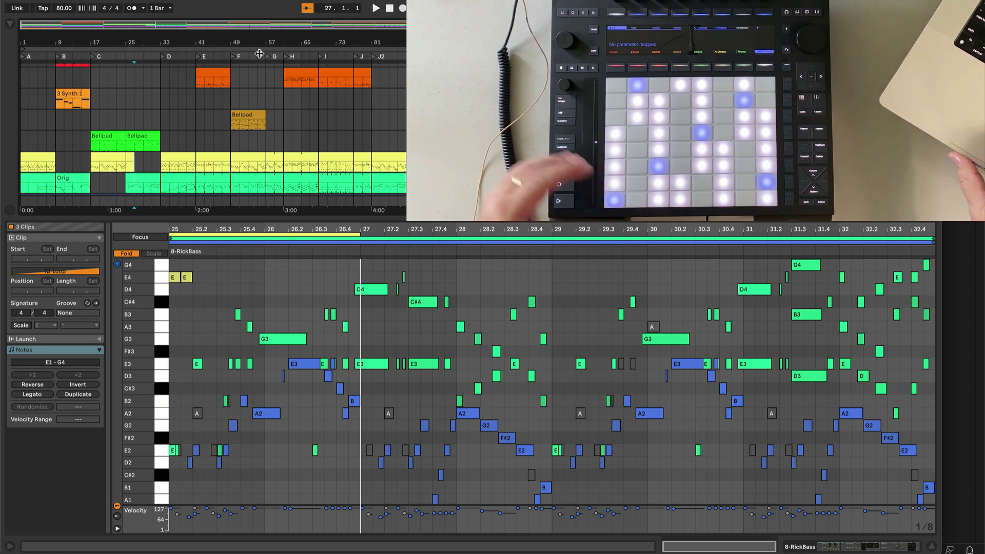
- Play the arrangement from bar 33 at section D, and jump playback to locators E, F and I
click(161, 83)
key(space)
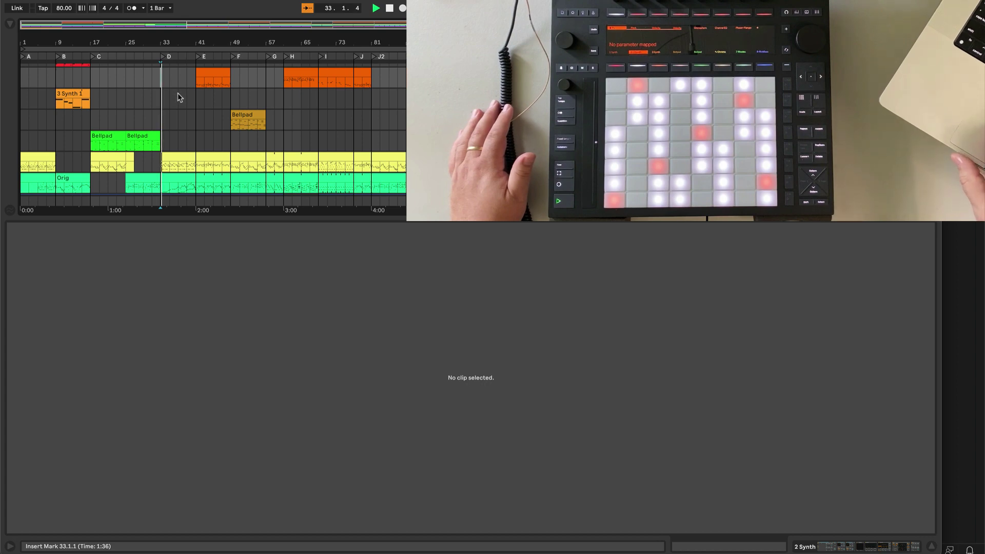
click(199, 57)
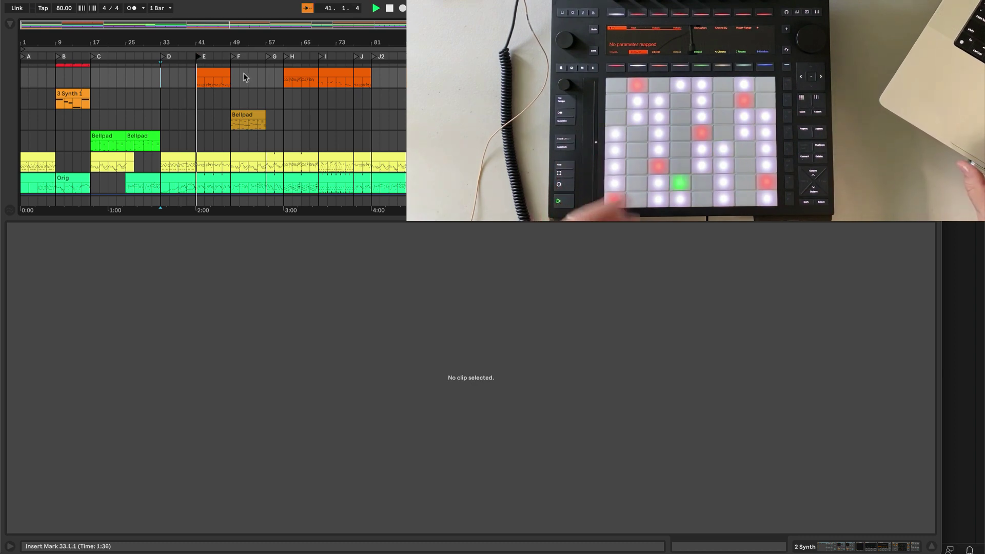
click(232, 57)
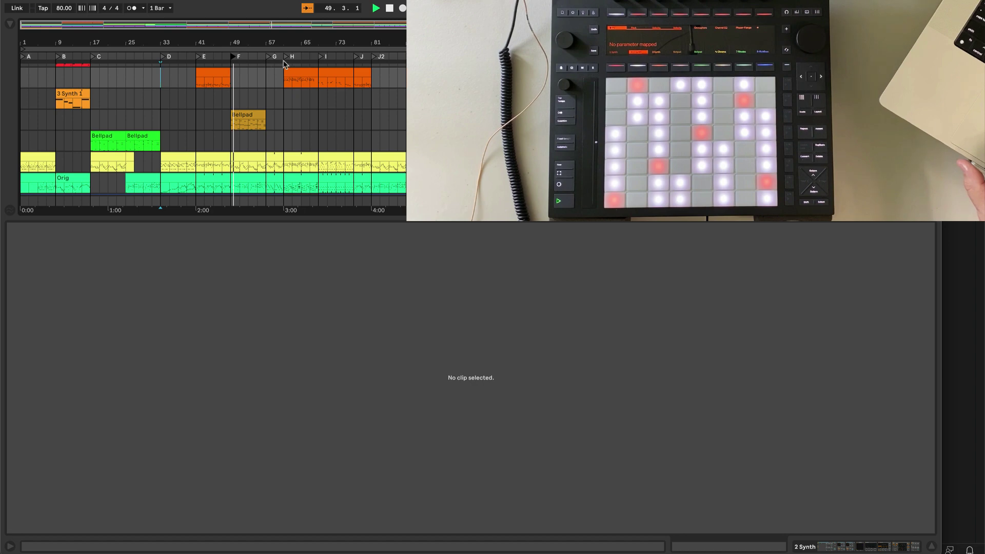
click(322, 58)
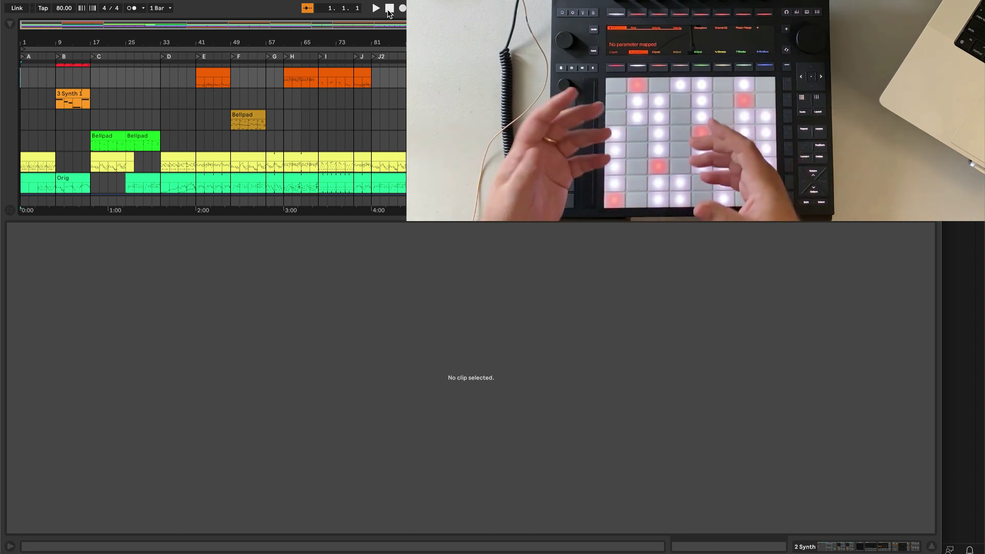
- Show the device chain and read through the section outline in needs_a_title.md in the code editor
key(shift+Tab)
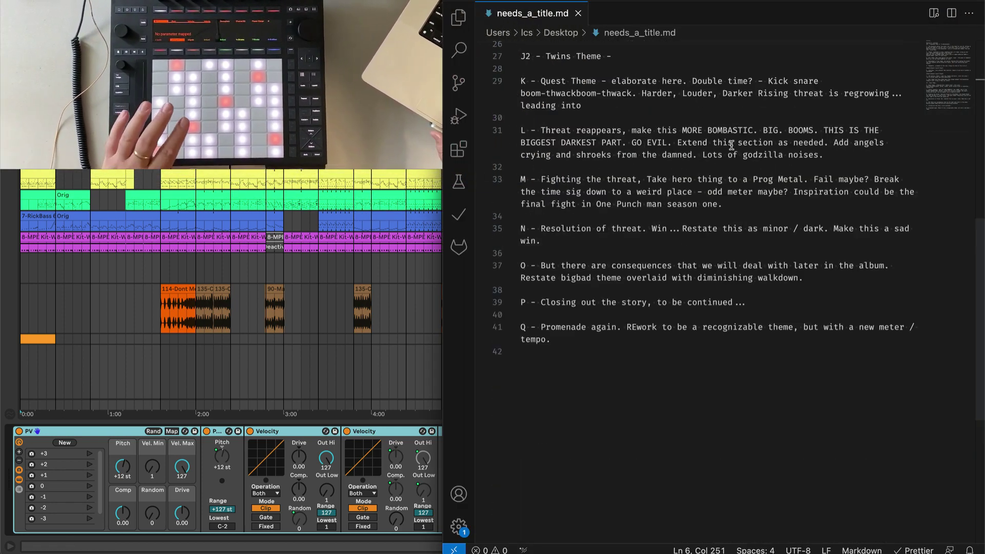
scroll(732, 145, up, 10)
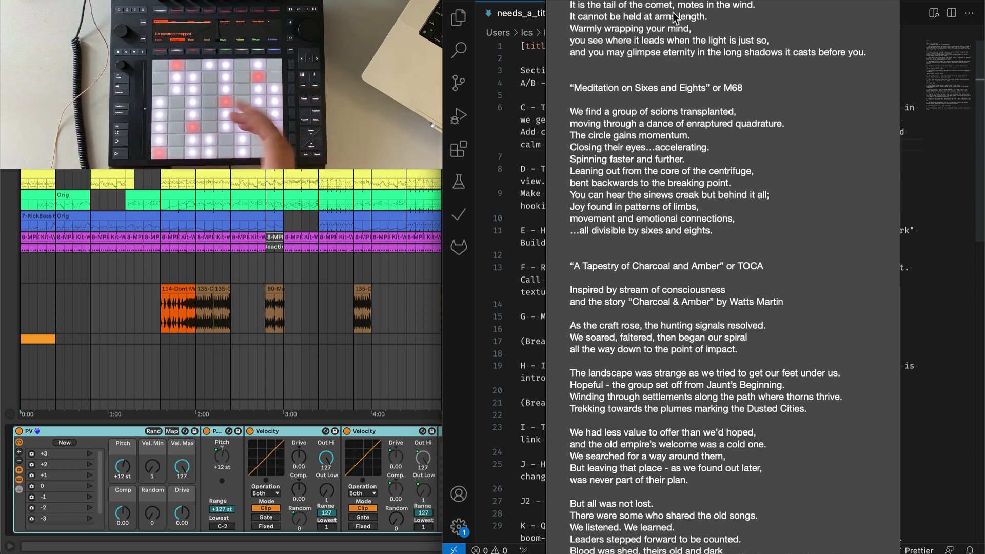
scroll(798, 199, down, 12)
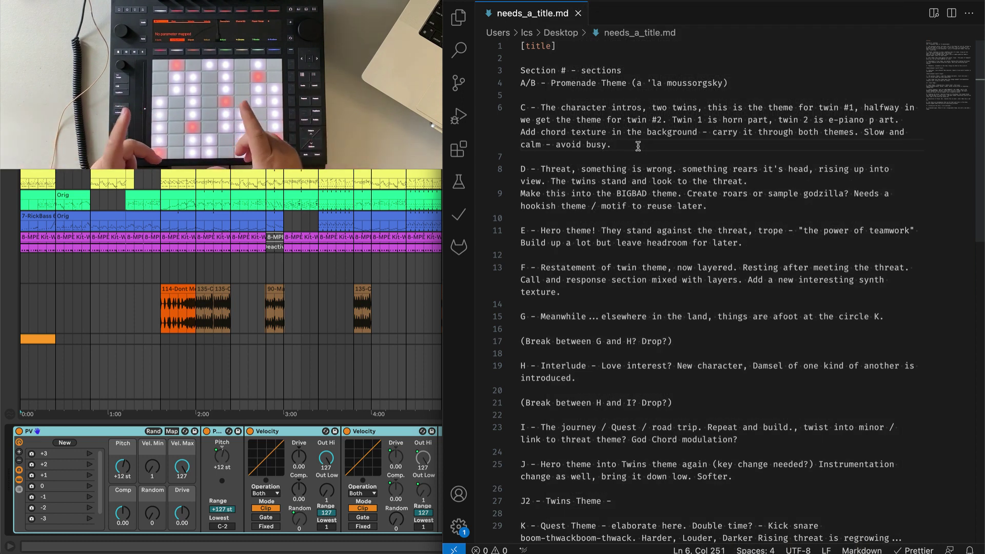
- Play the song and note section A "Promenade (a 'la moussorgsky)" and B "The setting - what does this world look like? Pan across the landscape..."
key(super+Tab)
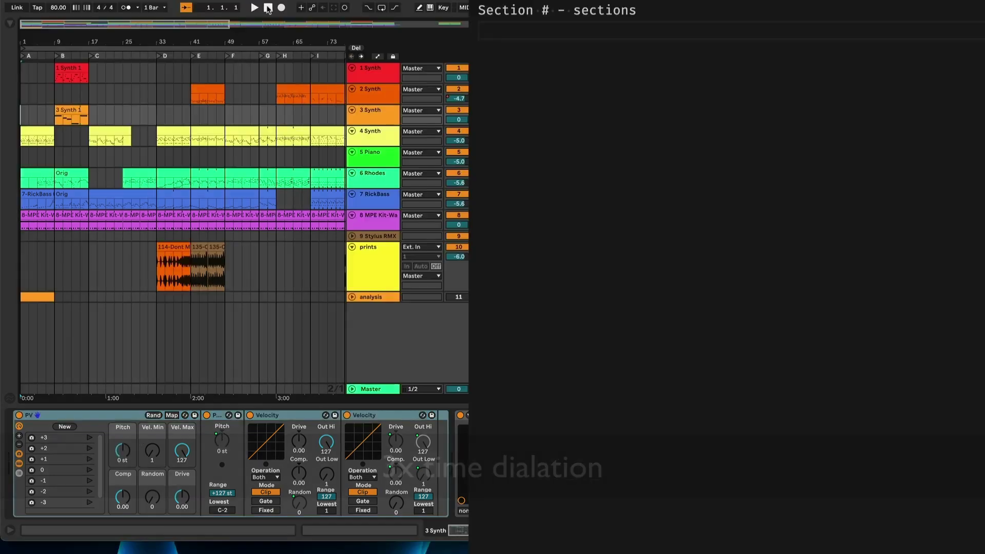
key(space)
click(524, 39)
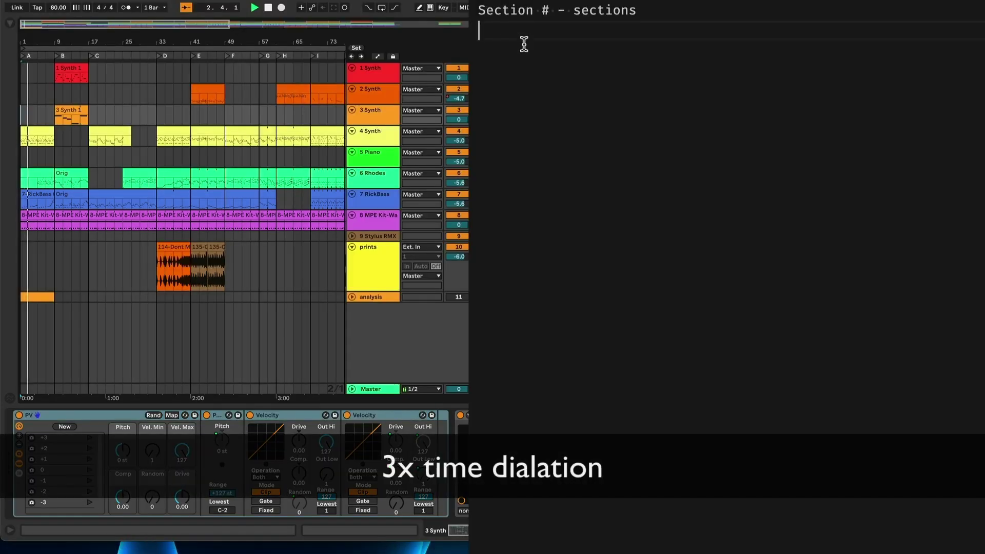
text(A - Promenade (a 'la moussorgsky))
key(Return)
text(B - The setting - what does this world look like? Pan across the landscape ...)
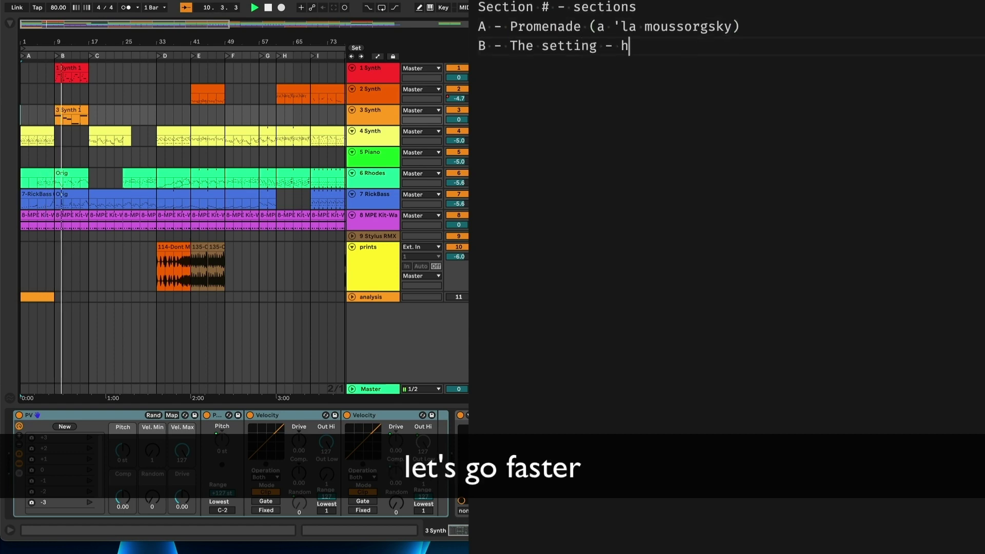
- Add notes for C (twin intros, horn and e-piano), D (threat rears its head) and E (They stand against the threat, "the power of teamwork")
key(Return)
text(C - The character intros, two twins, this is the theme for twin #1, halfway in we get the theme for twin #2. Twin 1 is horn part, twin 2 is e-piano part.)
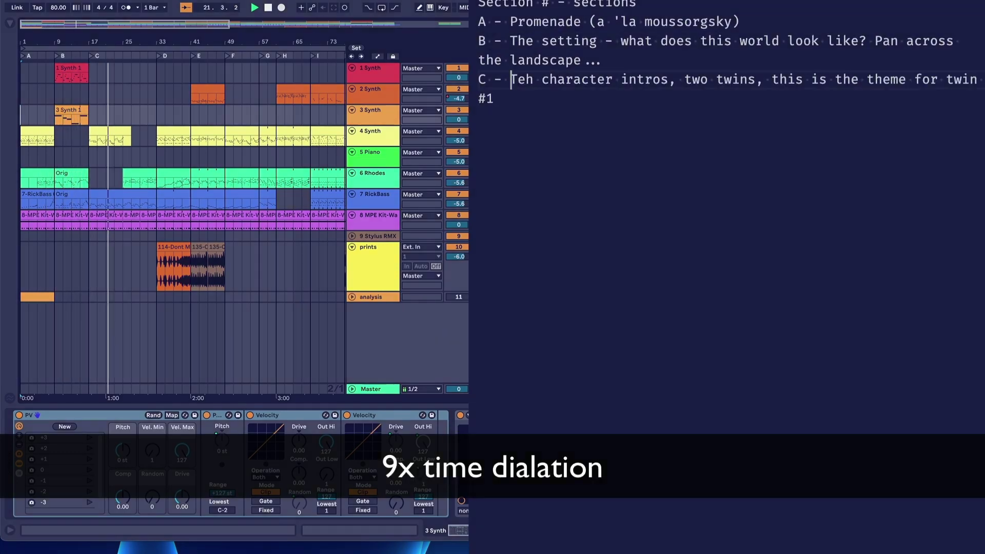
key(Return)
text(D - Threat, something is wrong. something rears it's head, rsing up into view. The twins stand and look to the hreat.)
key(Return)
text(E - They stand against the threat, trope - "the power of teamwork")
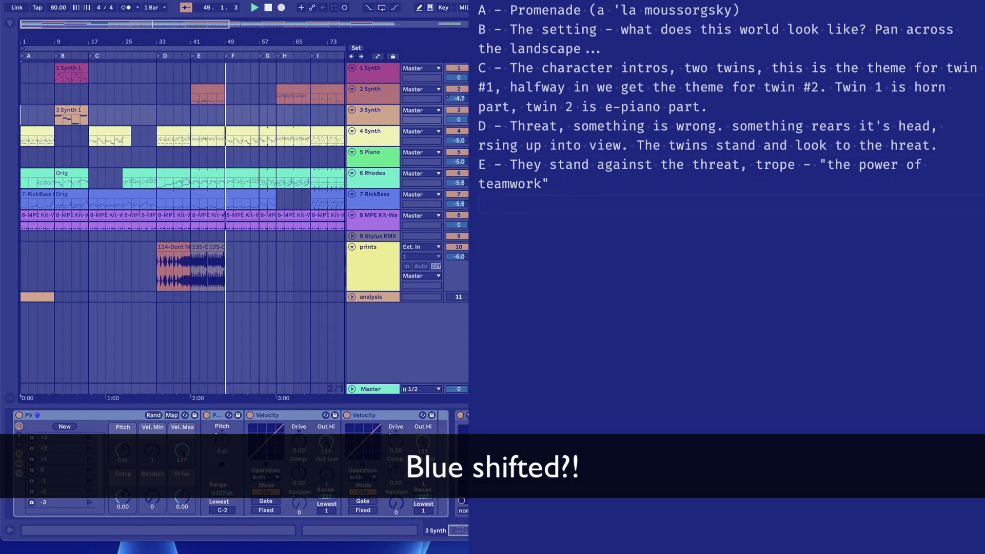
- Add F "Restatement of twin theme, now layered. Resting after meeting the threat." and G "Meanwhile... elsewhere in the land, things are afoot at the circle K."
key(Return)
text(F - Restatement of twin theme, now layered. Resting after meeting the threat.)
key(Return)
text(G - Meanwhile ... elsewhere in the land, things are afoot at the circle K.)
- Add notes for H, a love interest or Damsel being introduced, and I "The journey / Quest / road trip" with the twins and the Damsel
key(Return)
text(H - Love interest? New character, Damsel of one kind of another is introduced.)
key(Return)
text(I - The journey / Quest / road trip. The twins set of towards, with the Damsel.)
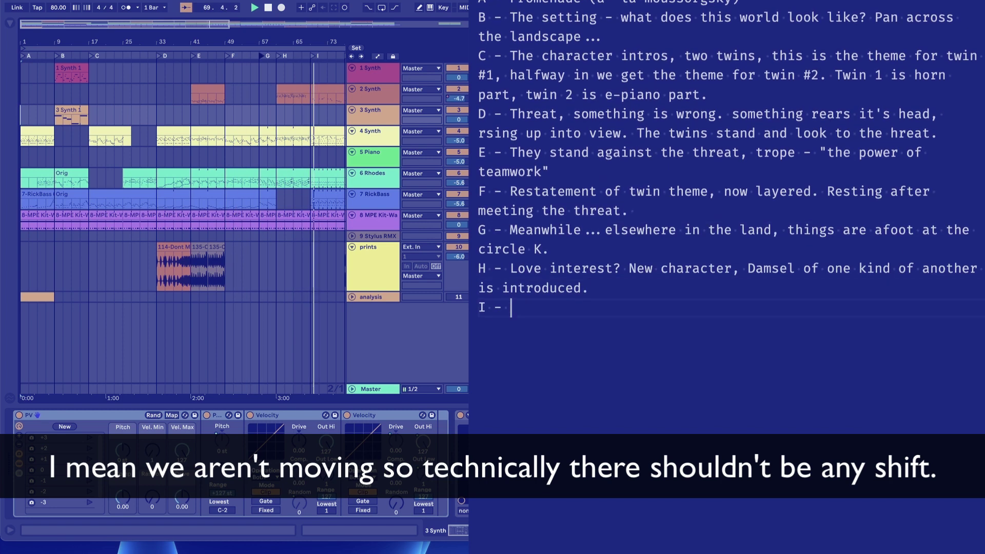
- Add notes for section J "Hero theme again (key change?)" and section K "Twins theme again (layered)"
key(Return)
text(J - Hero theme again (key change?))
key(Return)
text(K - Twins theme again (layered))
key(Return)
- Replay from locator I and revise J to "Hero into Twins theme again (key change needed!) Instrumentation change as well, bring it down low. Softer."
click(180, 56)
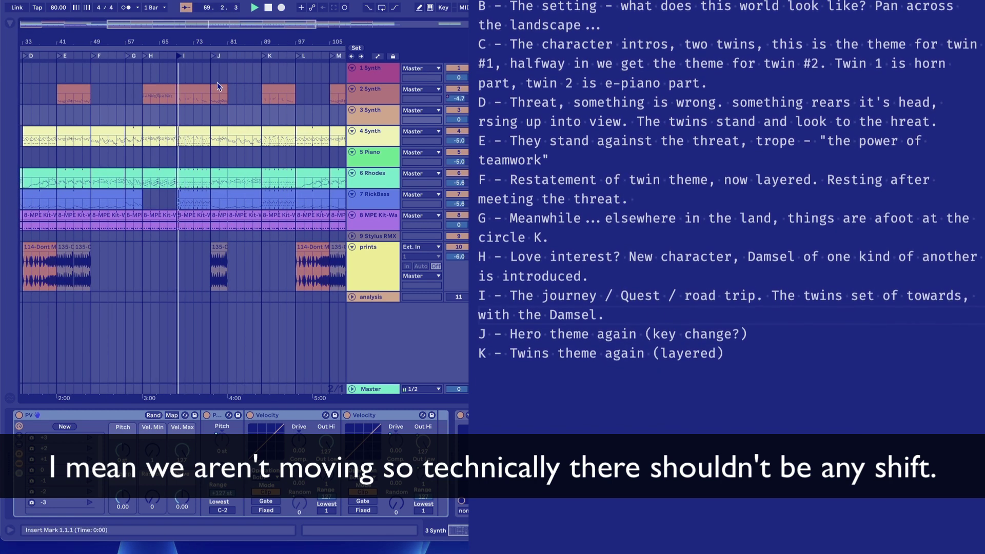
key(BackSpace)
text(TwinsHero into)
key(BackSpace)
key(BackSpace)
key(BackSpace)
text(needed!) Instrumentation change as well, bring it down low. Softer.)
- Add notes for K "Quest Theme - elaborate here." and L "Threat reappears, make this MORE BOMBASTIC. BIG. BOOMS."
key(Return)
text(K - Quest Theme - elaborate here.)
key(Return)
text(L - Threat reappears, make this MORE BOMBASTIC. BIG. BOOMS.)
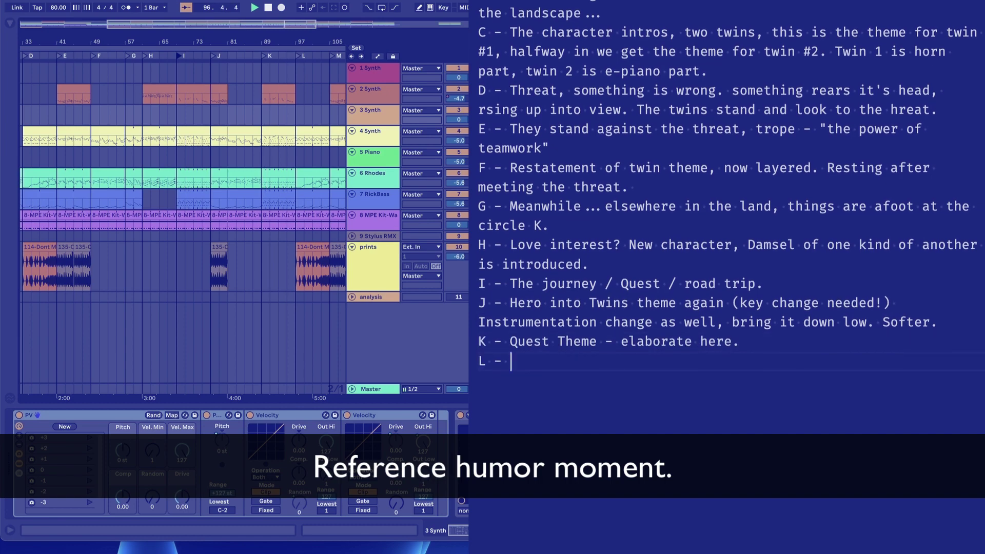
- Add M about fighting the threat with the hero theme in a minor key and odd meter, and N "Resolution of threat. Win..."
key(Return)
text(M - Fighting the thread, Take hero thing to a minor key / darker mood. Fail maybe? Break the time sig down to a weird place - odd meter maybe?)
key(Return)
text(N - Resolution of threat. Win ...)
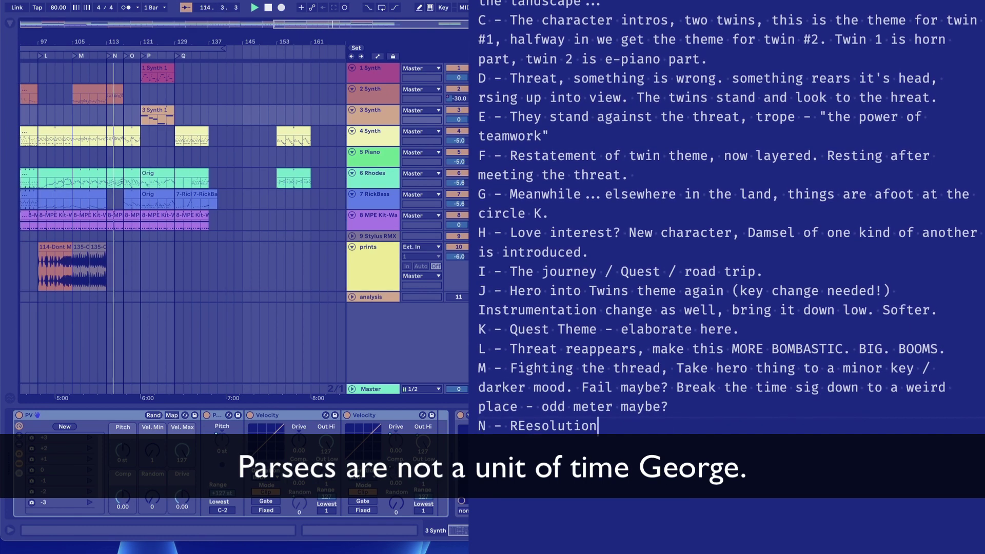
- Add O "But did we? Restate bigbad theme.", P "Closing out the story, to be continued..." and Q, the promenade reworked with a new meter
key(Return)
text(O - But did we? Restate bigbad theme.)
key(Return)
text(P - Closing out the story, to be continued ...)
key(Return)
text(Q - Promenade again. REwork to be a recognizable theme, but with a new meter)
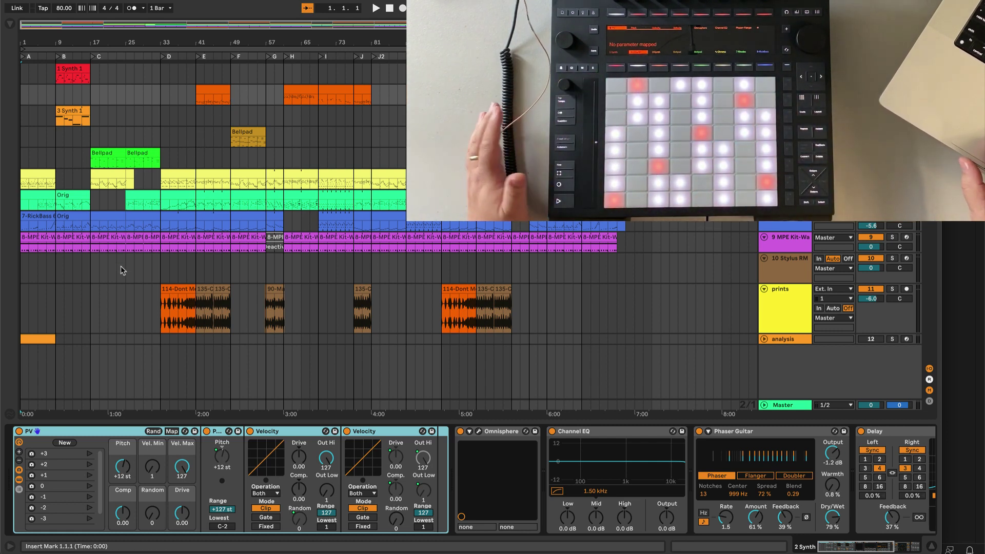
- Select the first yellow Chroma clip in section C of the arrangement, and make the Bellpad track active
click(128, 173)
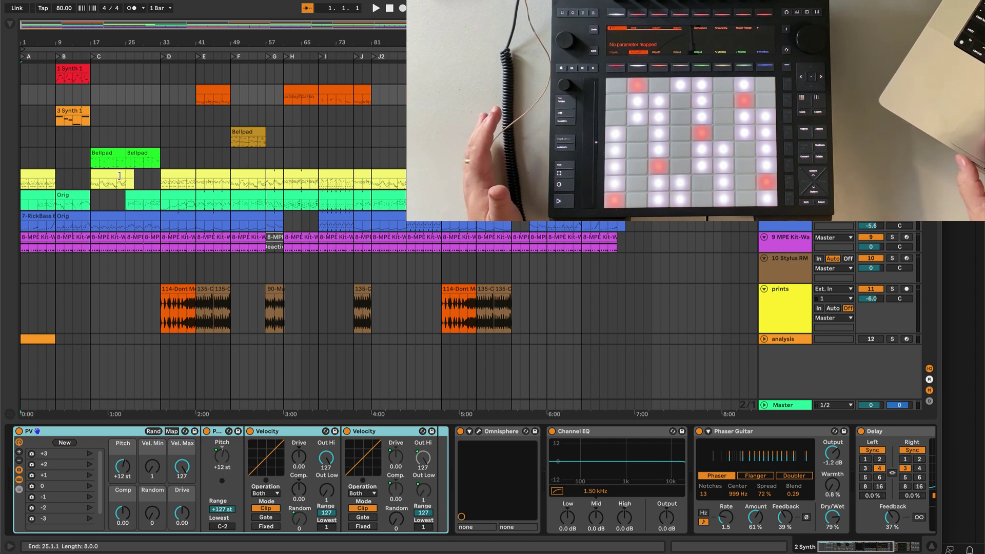
click(118, 174)
click(114, 175)
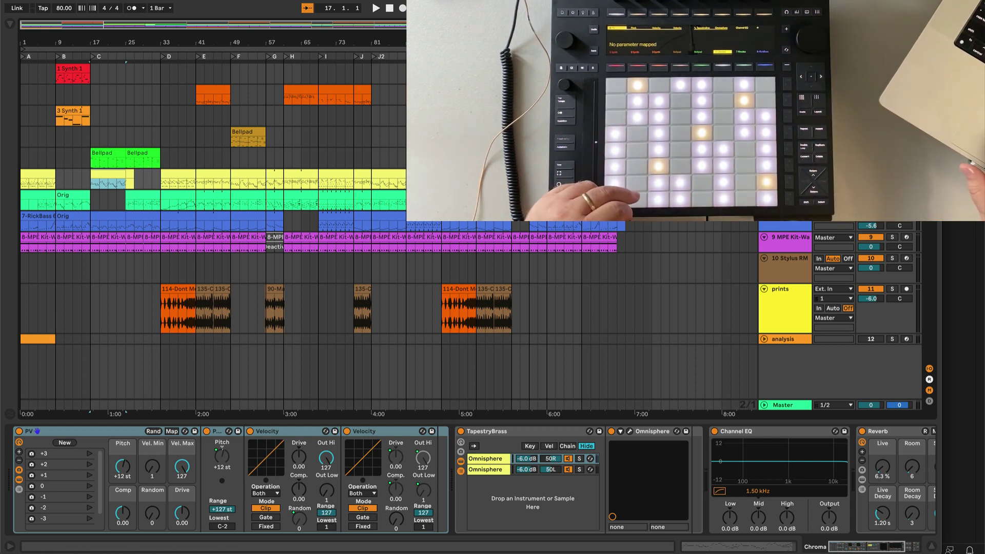
click(785, 153)
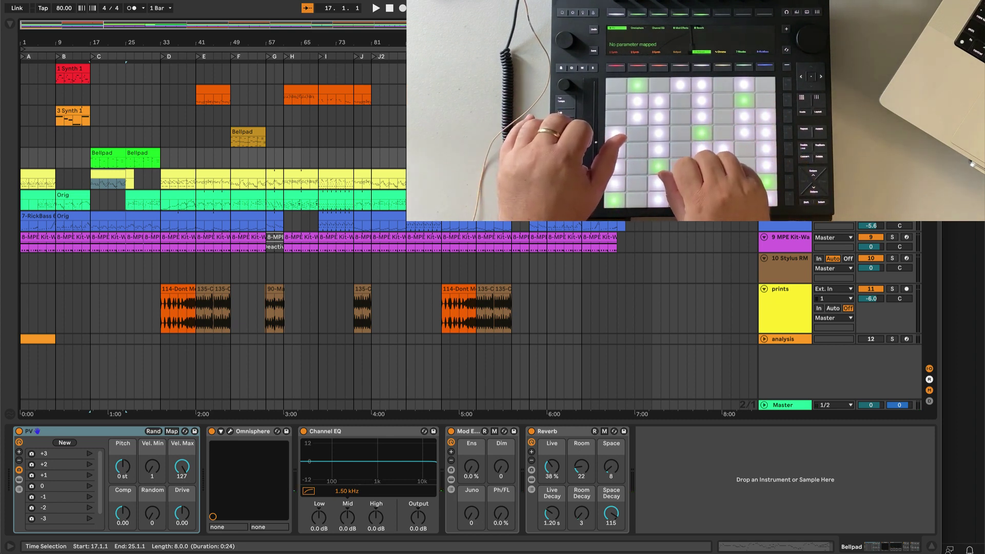
- Open section C's RickBass, Rhodes, Chroma and Bellpad clips together in the note editor, and set the insert marker at bar 17 above Bellpad
click(122, 214)
shift+click(134, 190)
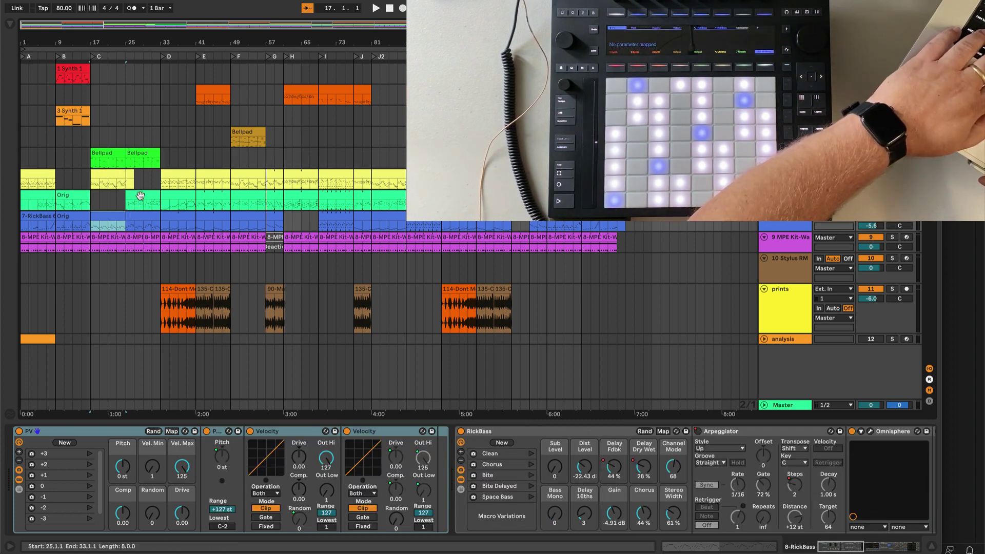
shift+click(123, 166)
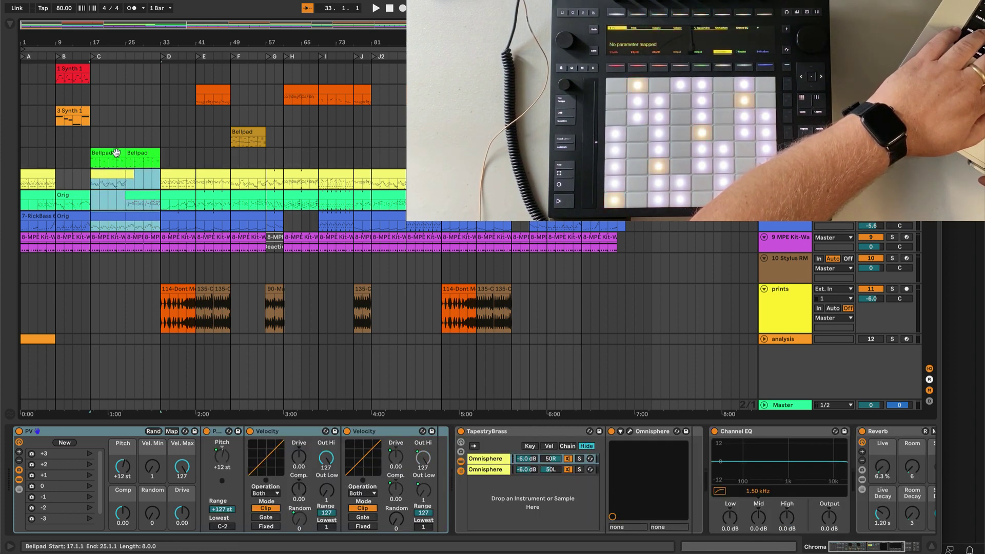
shift+double_click(117, 152)
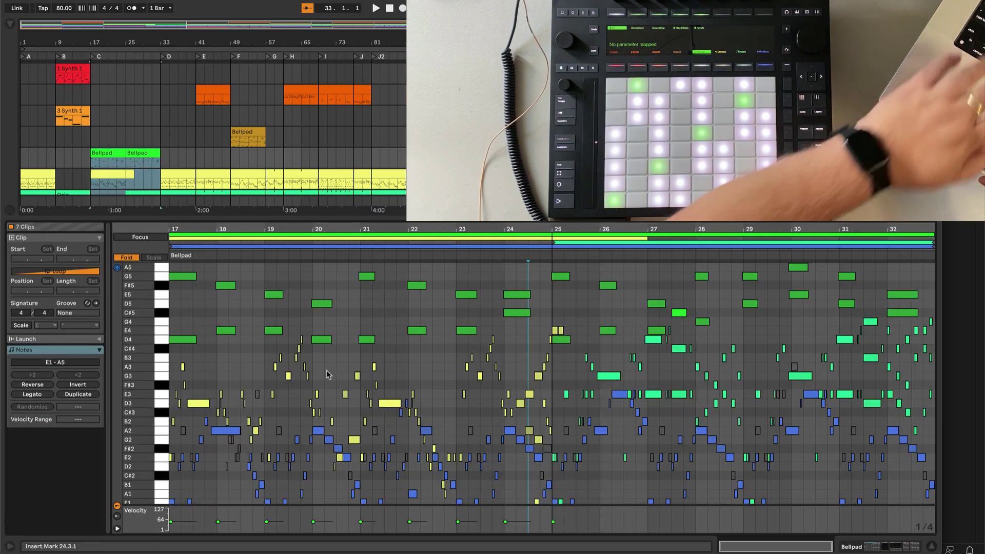
scroll(318, 341, down, 1)
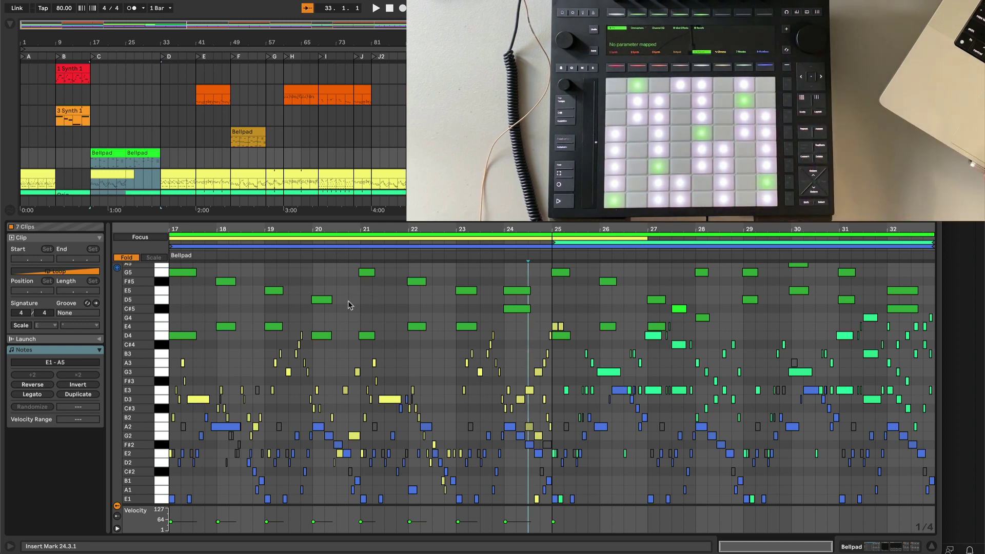
click(90, 138)
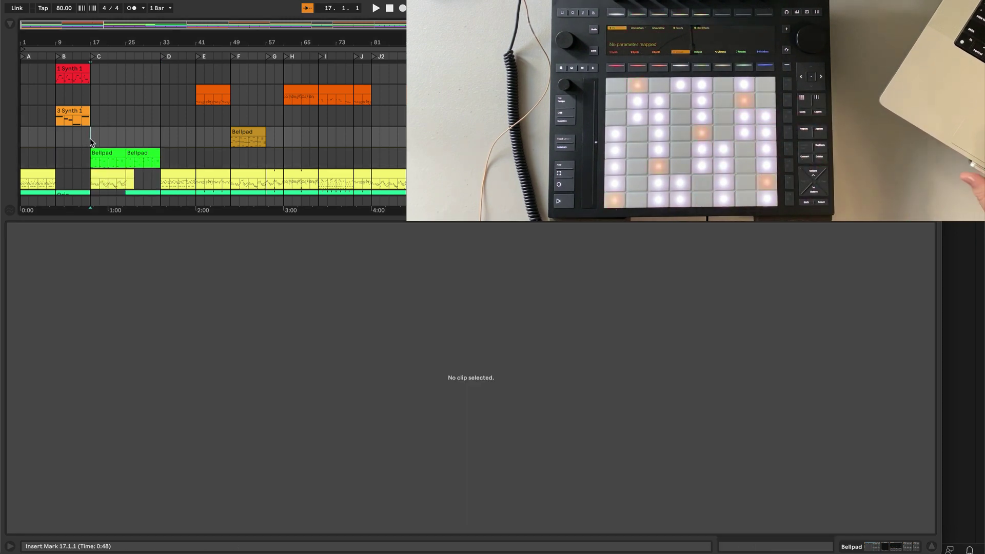
- Open section C's Bellpad, Chroma, Rhodes and RickBass clips together in the note editor, play bars 17 to 33, and return to the start
click(108, 113)
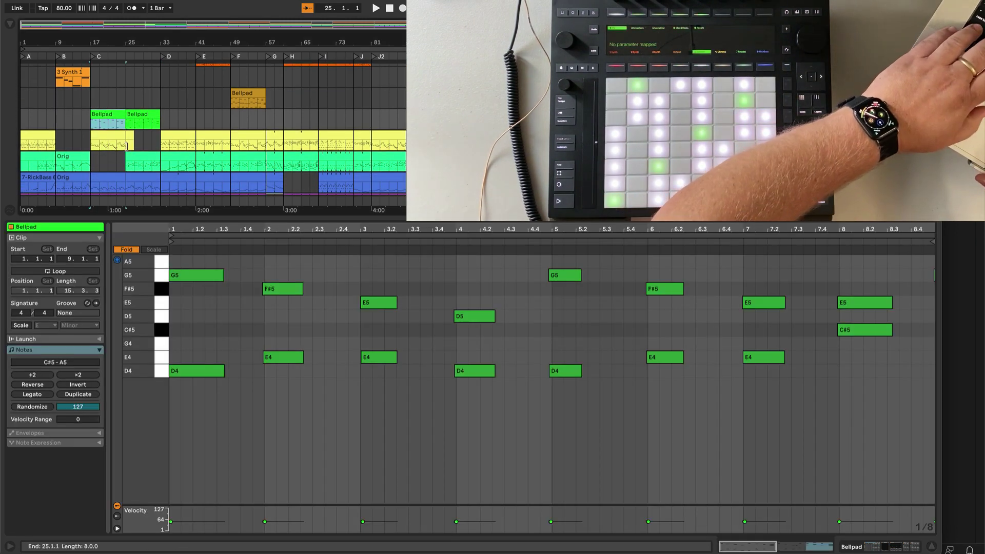
shift+click(130, 171)
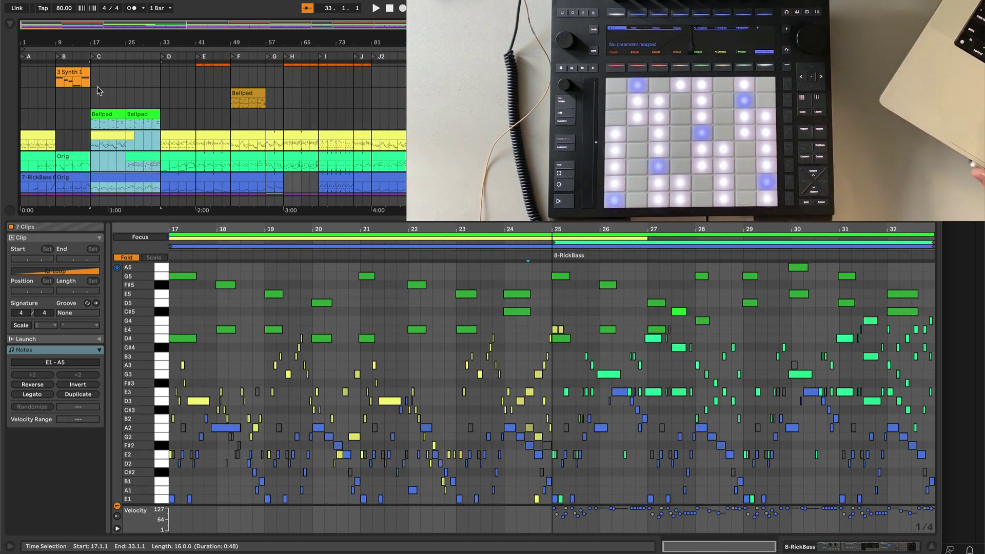
key(space)
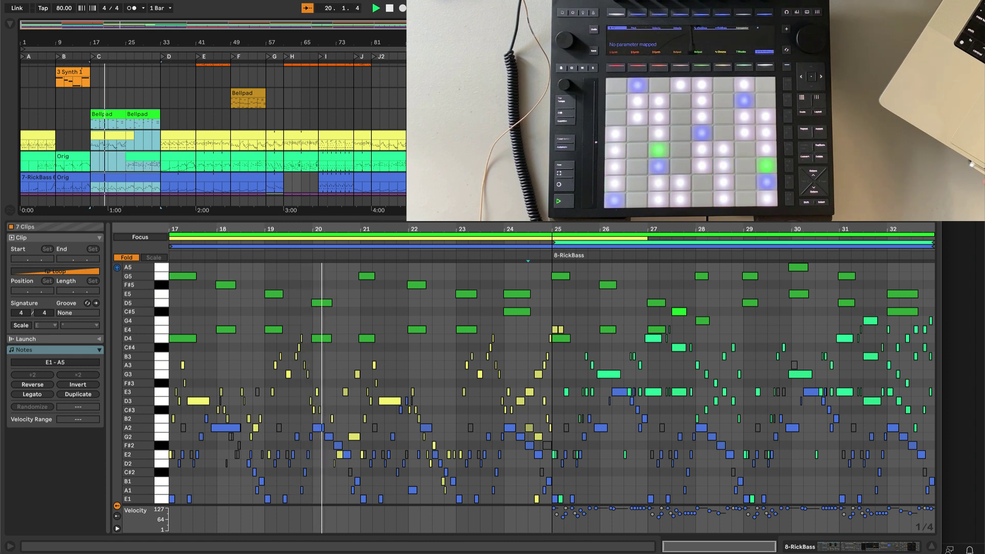
scroll(213, 131, down, 2)
scroll(214, 131, up, 2)
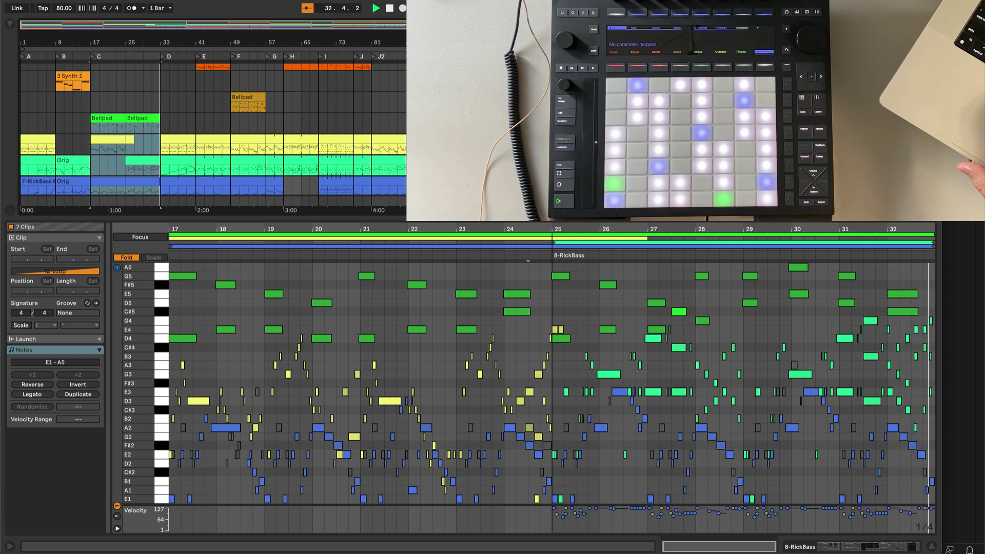
key(space)
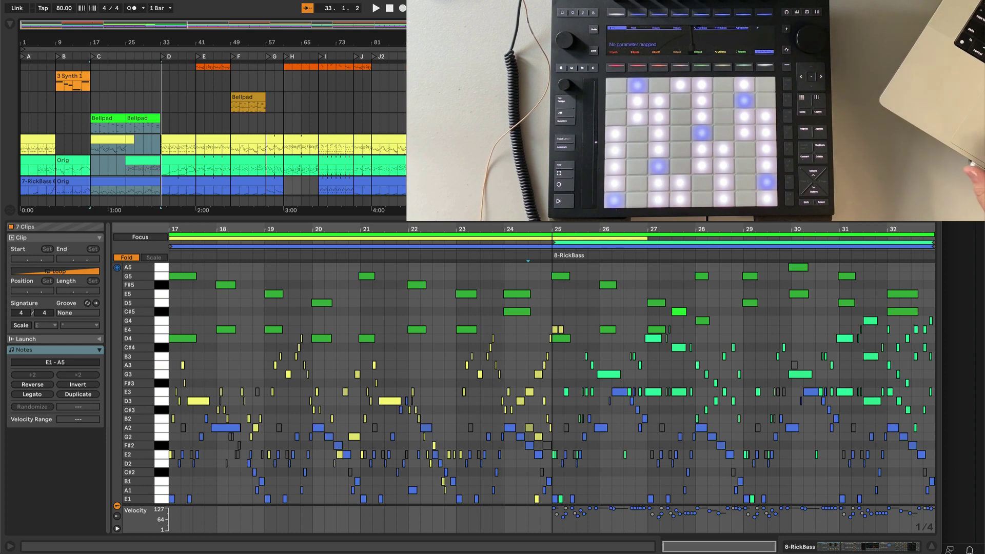
click(390, 8)
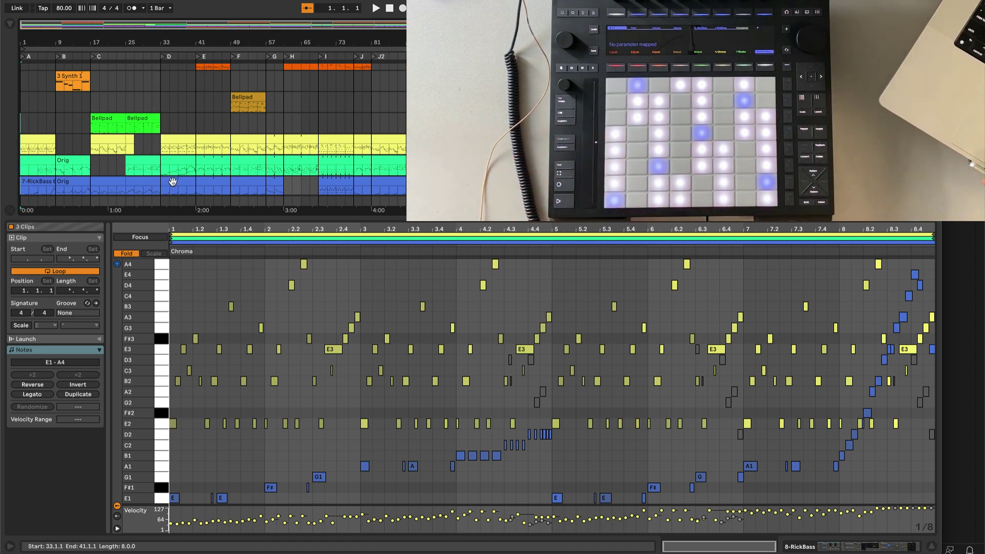
- Inspect the device chains of the Chroma and Bellpad tracks, and set the insert marker at bar 49 on the Bellpad track
key(shift+Tab)
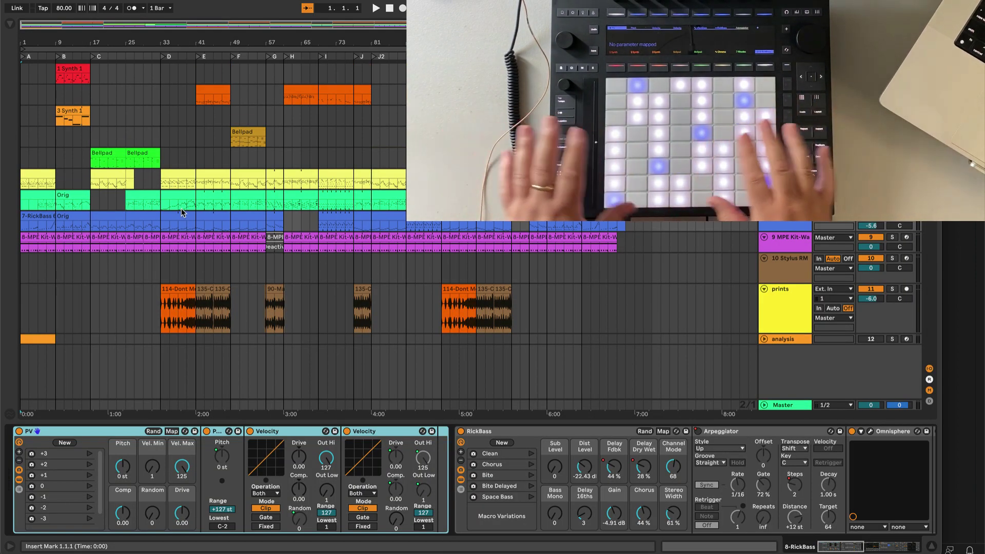
click(174, 174)
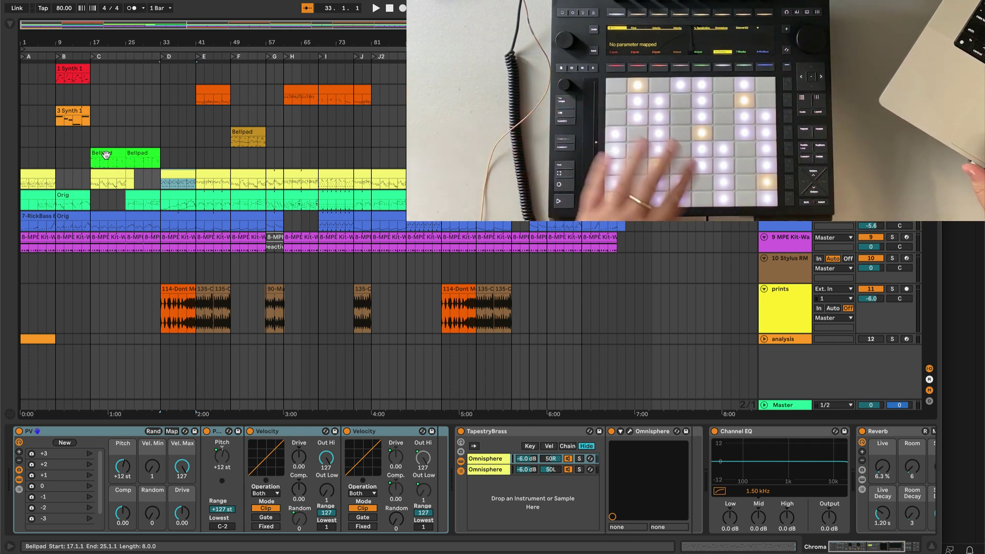
click(136, 153)
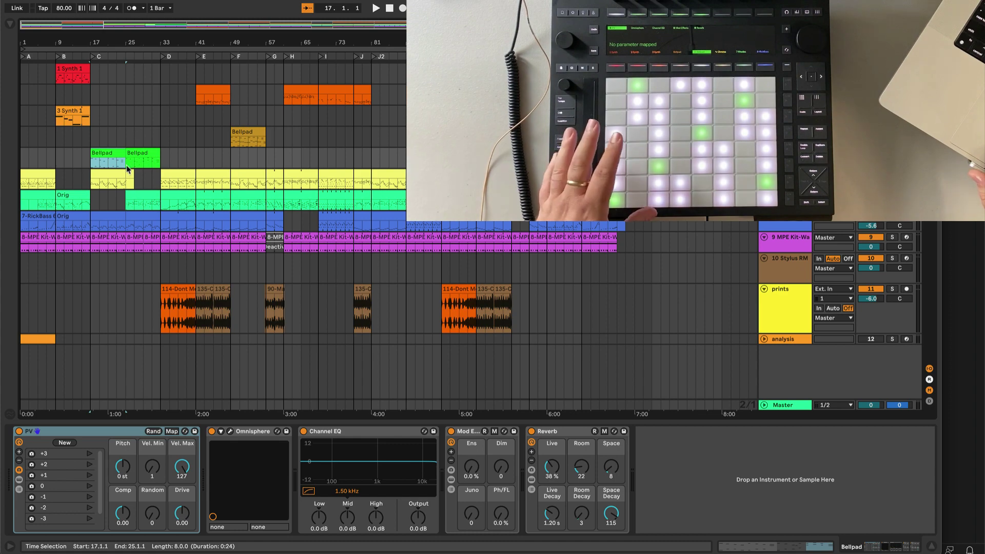
click(234, 165)
- Switch to the code editor and review the section notes in needs_a_title.md from the title downward
click(968, 191)
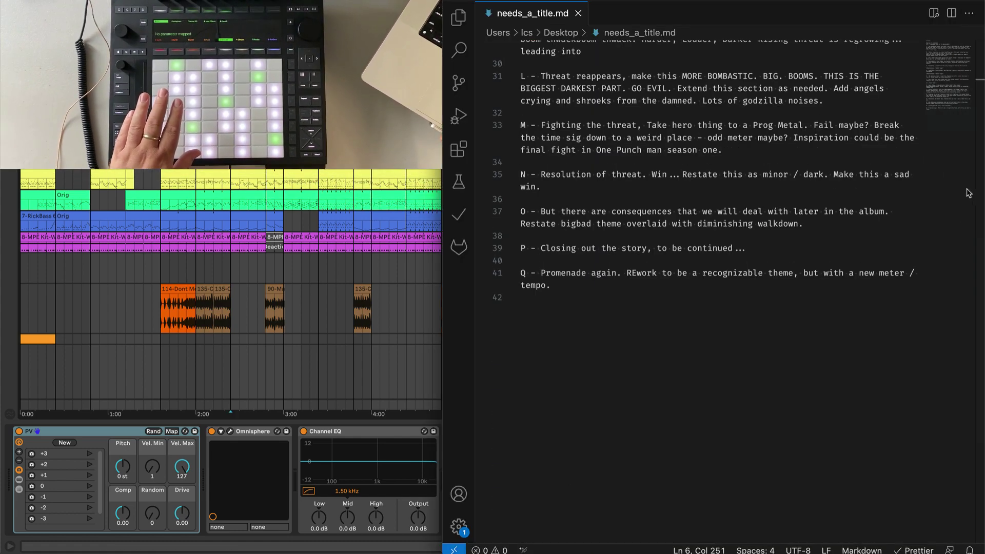
scroll(680, 117, up, 10)
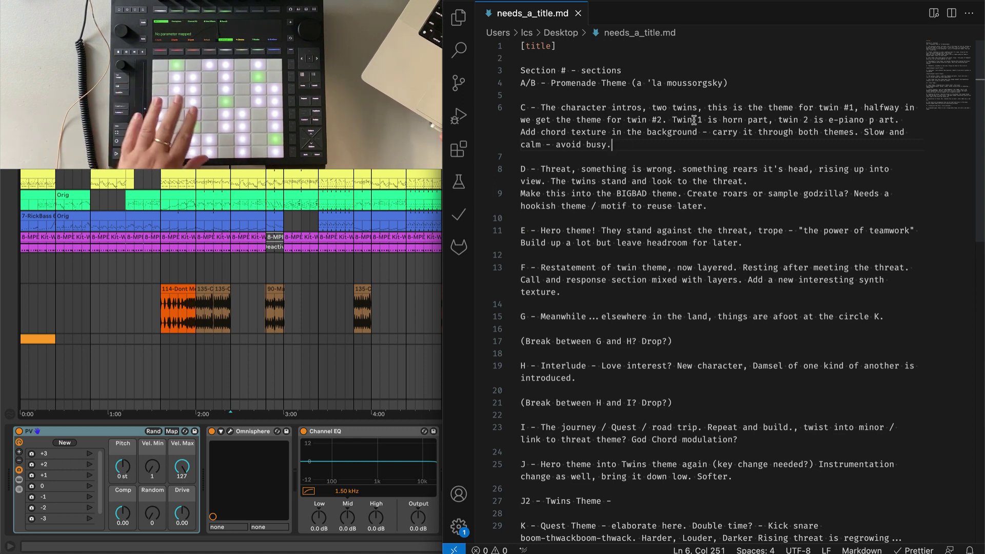
scroll(693, 123, down, 5)
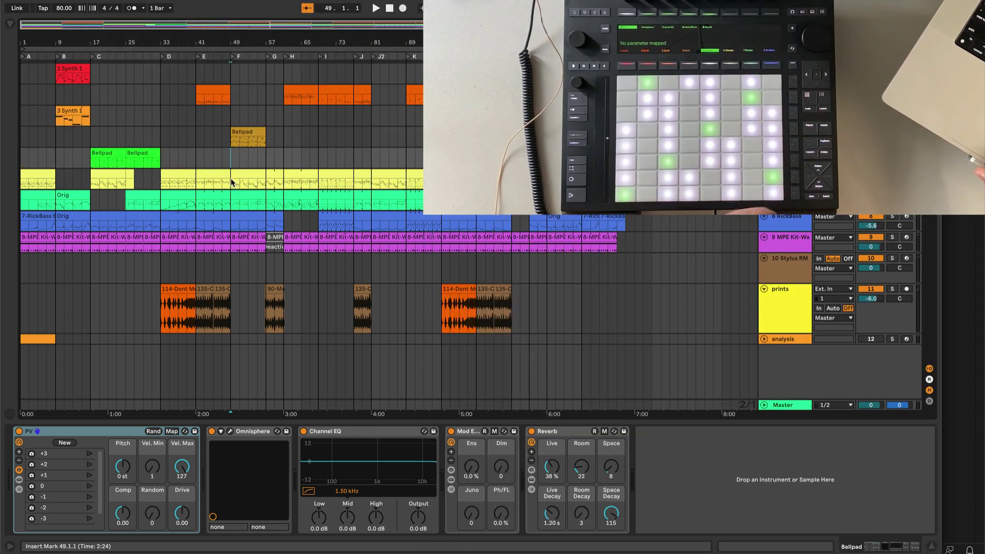
- Back in Ableton Live, open section F's Chroma, Rhodes and RickBass clips together in the note editor
click(232, 180)
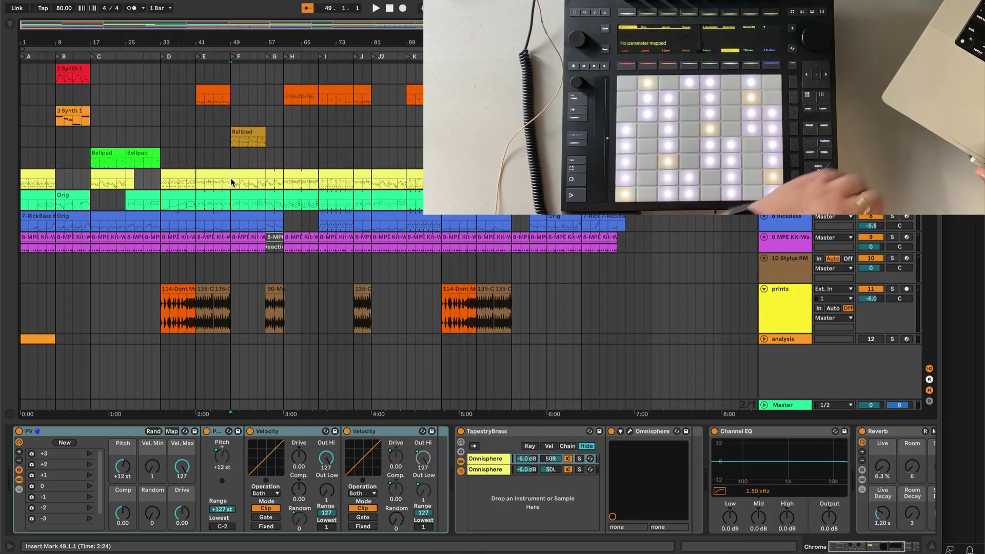
shift+click(241, 219)
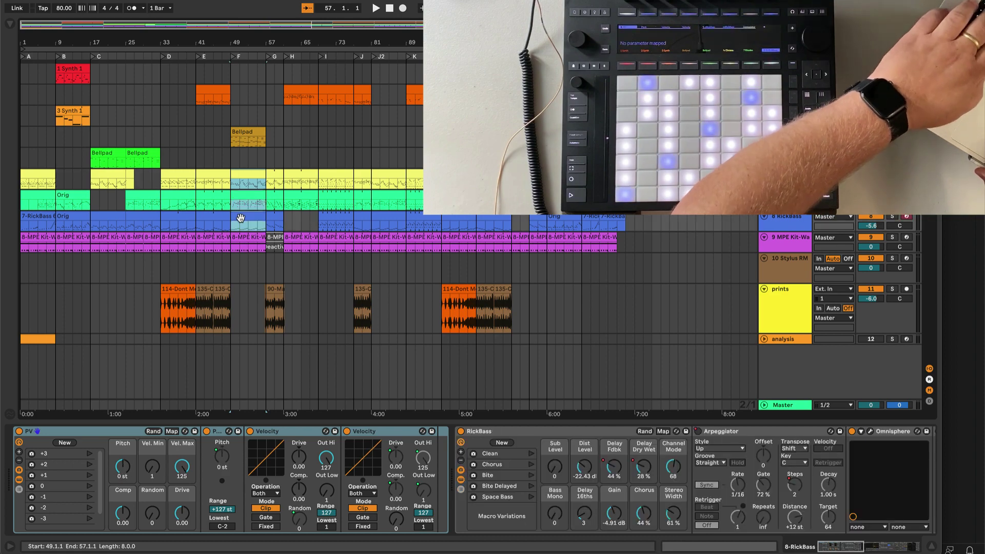
double_click(246, 174)
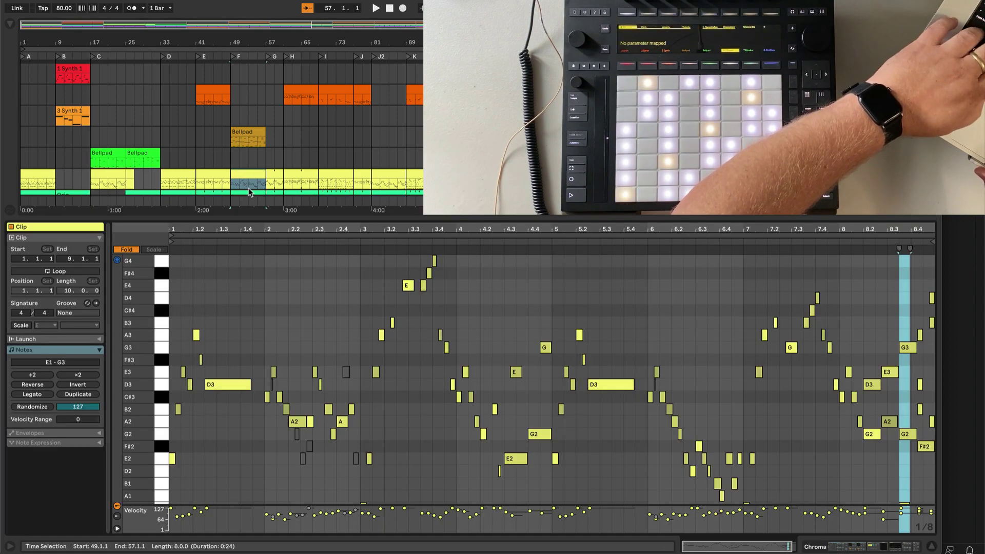
scroll(252, 158, down, 2)
shift+click(245, 177)
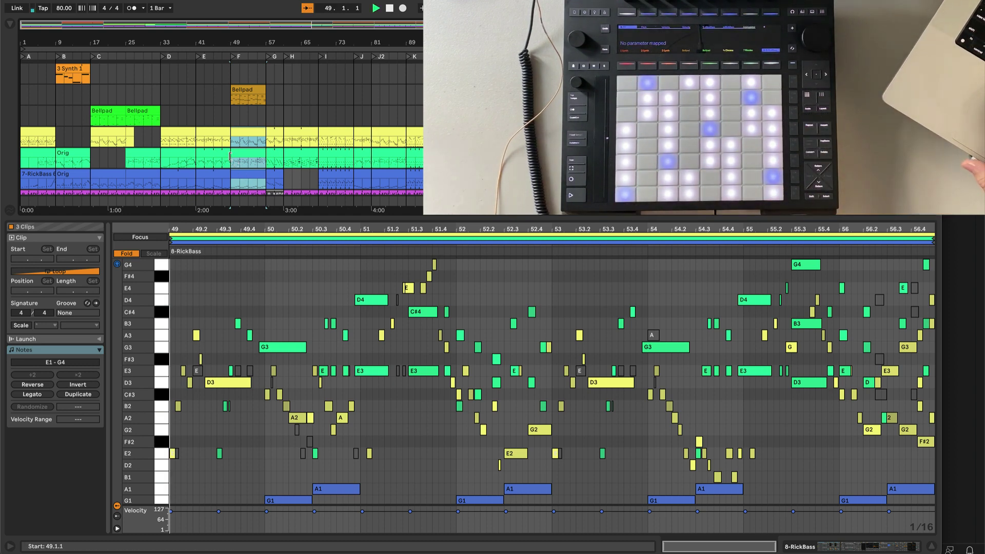
- Play section F from bar 49 with the note range extended down to E1, and return to the song start
key(space)
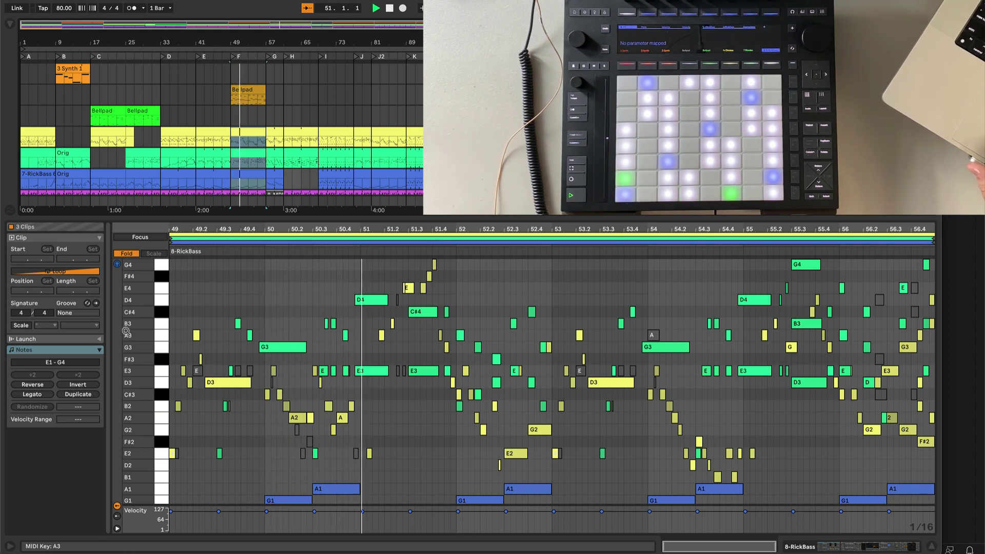
drag(126, 331, 118, 331)
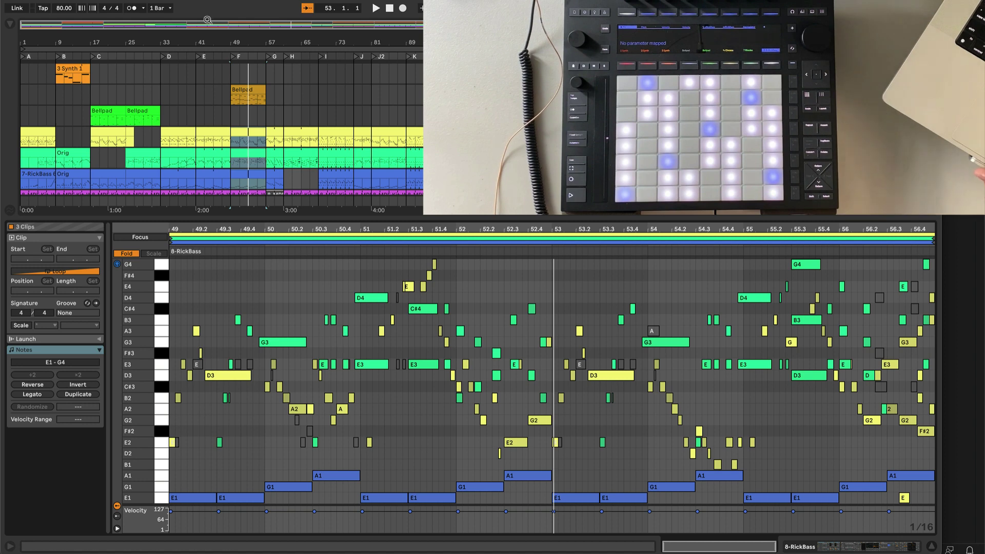
click(390, 8)
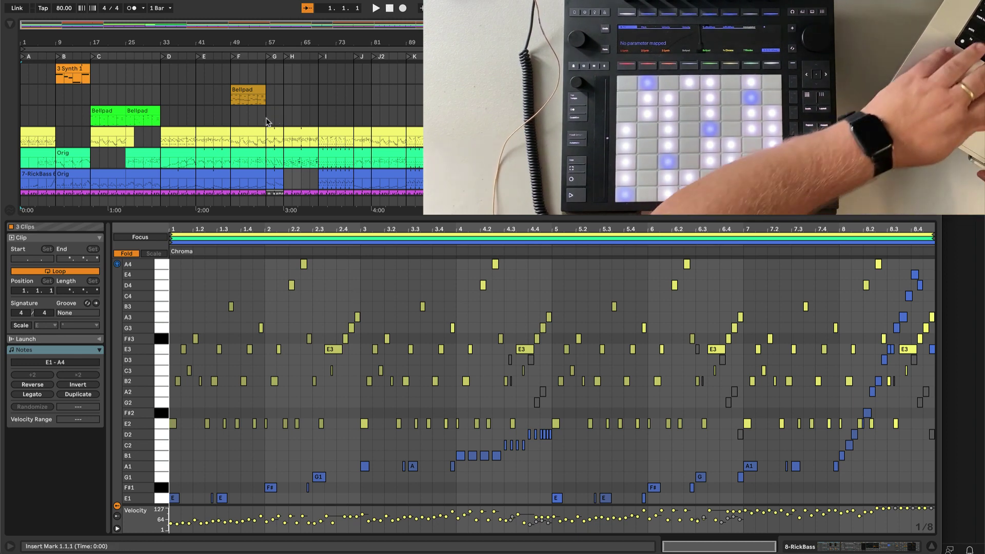
- Examine the notes of section F's Chroma and Rhodes clips together, and those of its Bellpad clip alone
click(247, 132)
shift+click(246, 153)
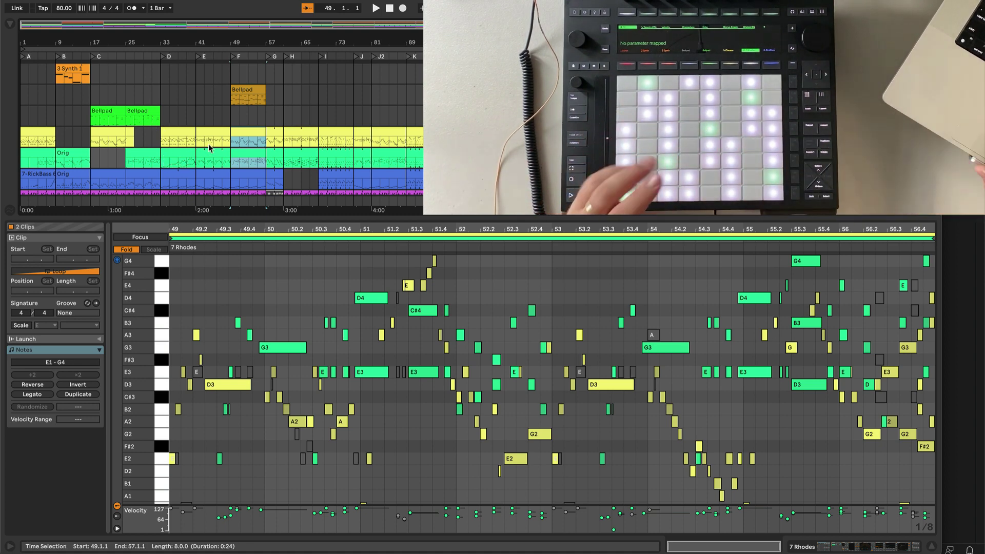
click(249, 89)
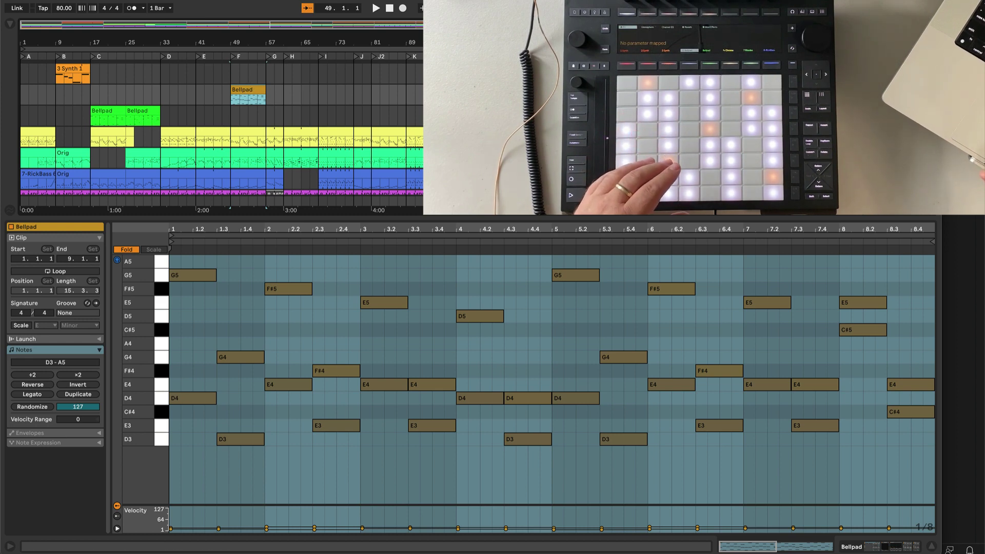
key(Down)
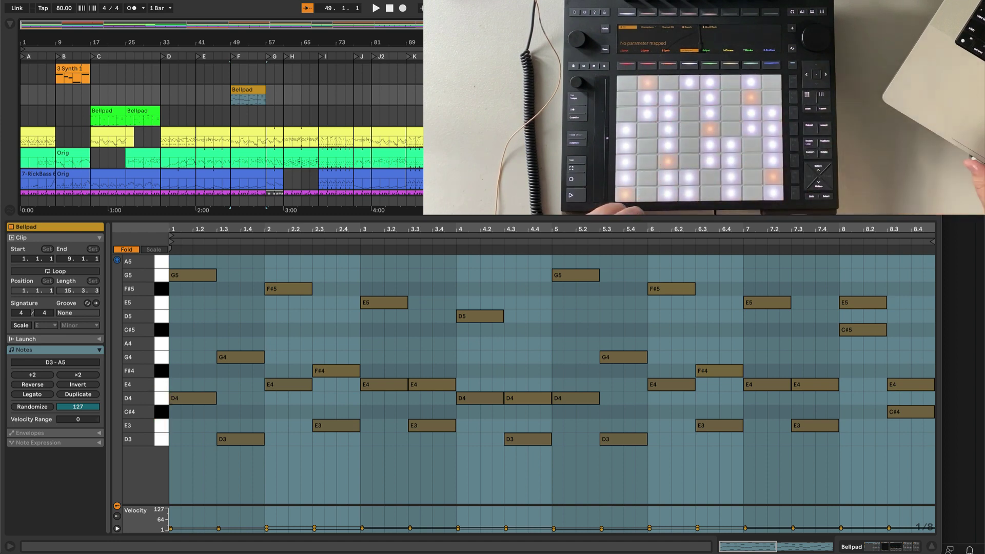
- Compare section C's first Bellpad clip with section F's Bellpad clip, and play section F from bar 49
click(112, 112)
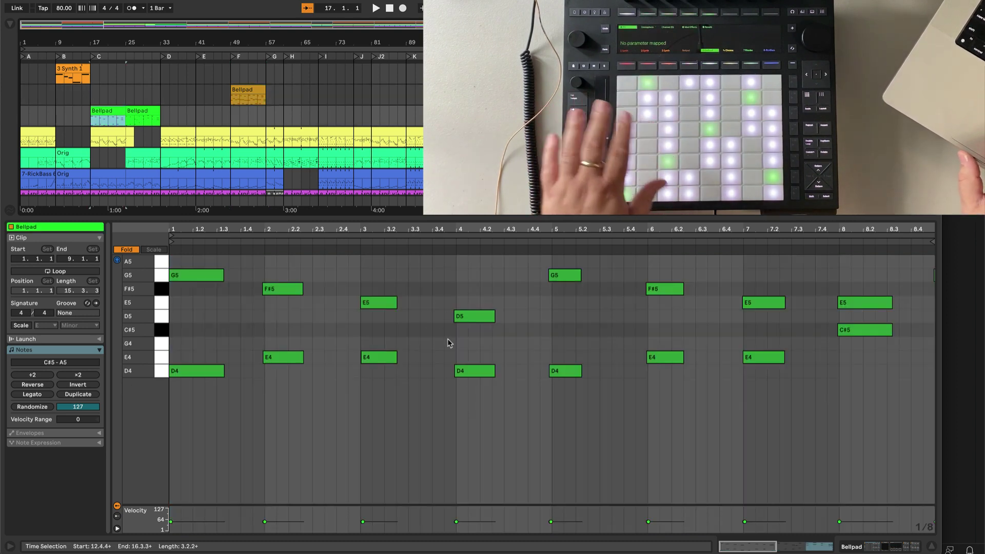
click(246, 93)
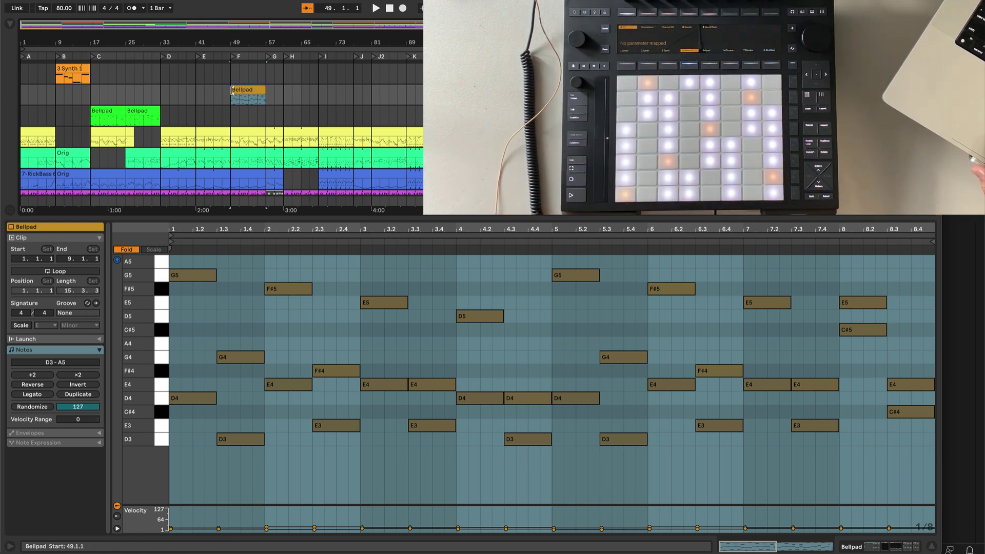
key(space)
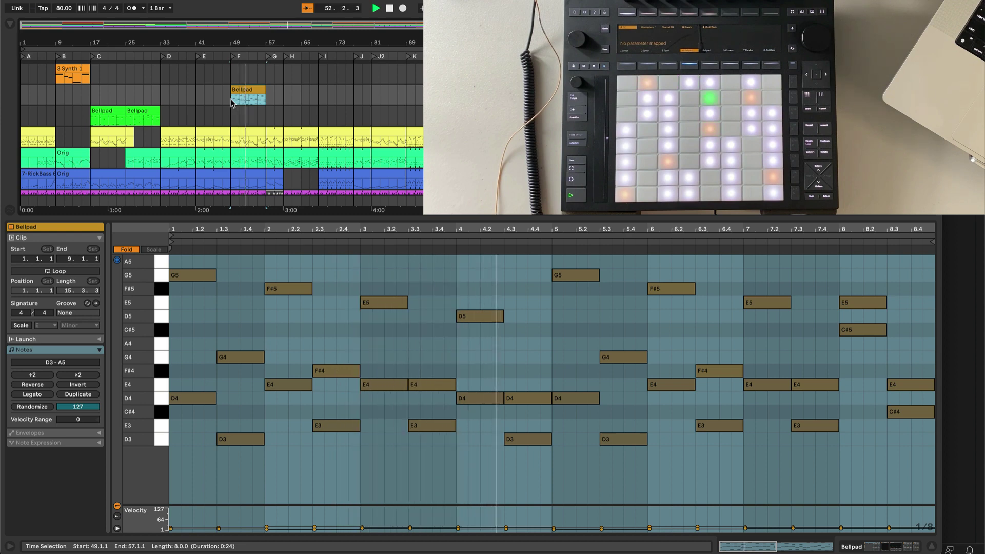
key(space)
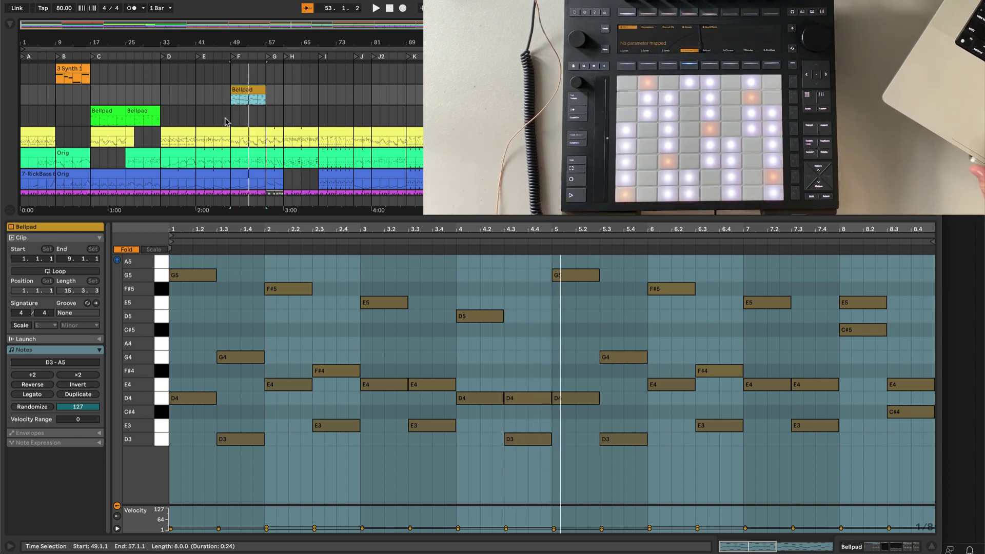
- Open section F's Bellpad, Chroma, Rhodes and RickBass clips together in the note editor, play from bar 49, and return to the start
click(228, 119)
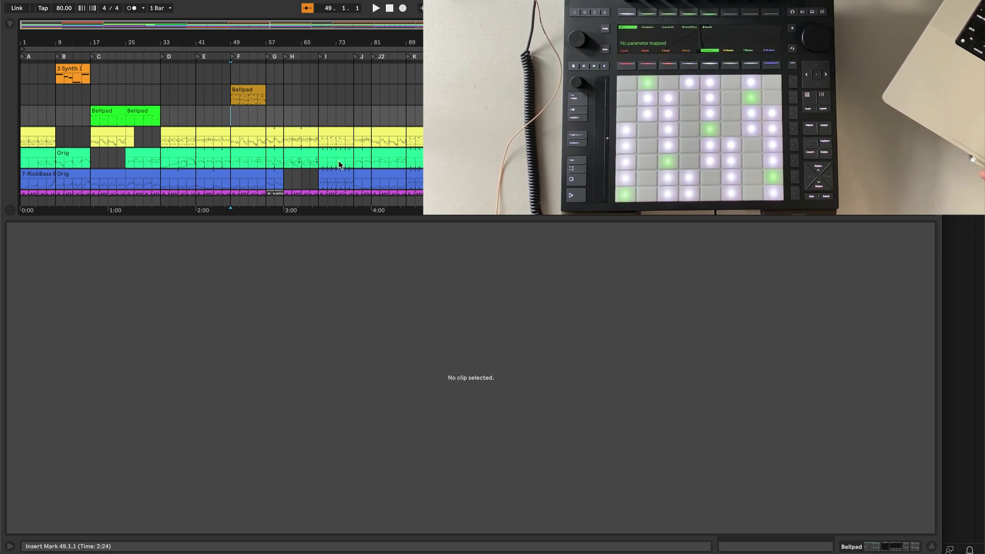
drag(265, 183, 231, 99)
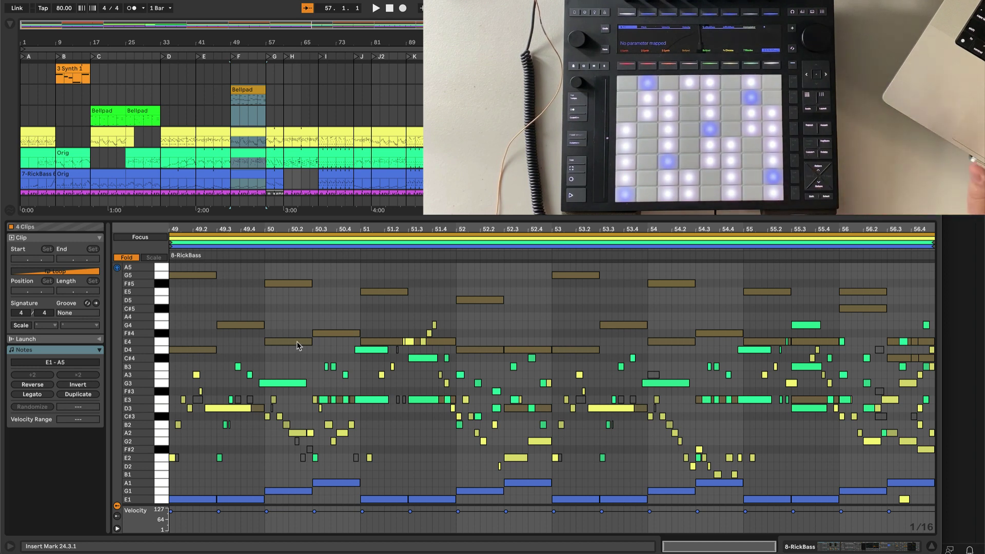
key(space)
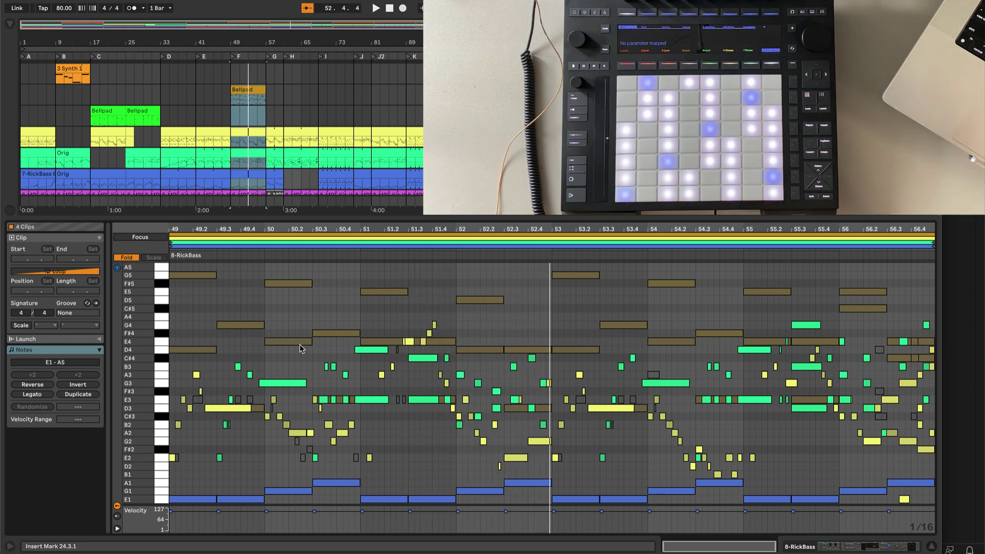
double_click(390, 9)
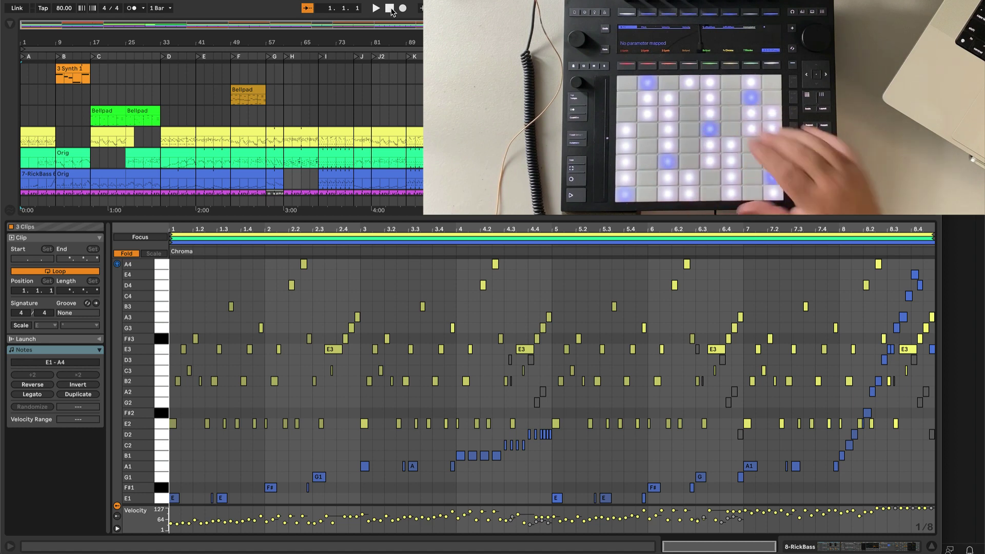
- Select section F's Bellpad clip and show its track's device chain
click(251, 87)
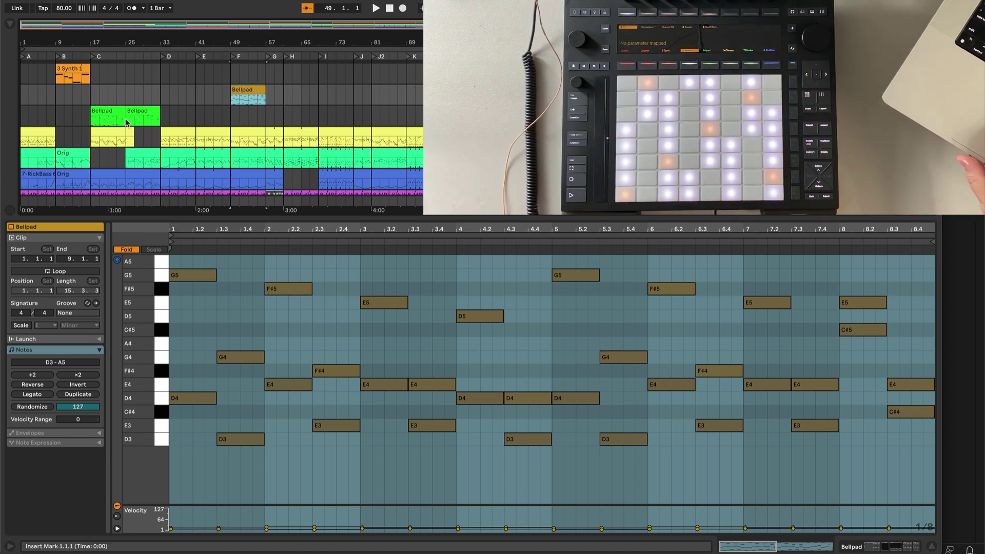
scroll(210, 128, down, 2)
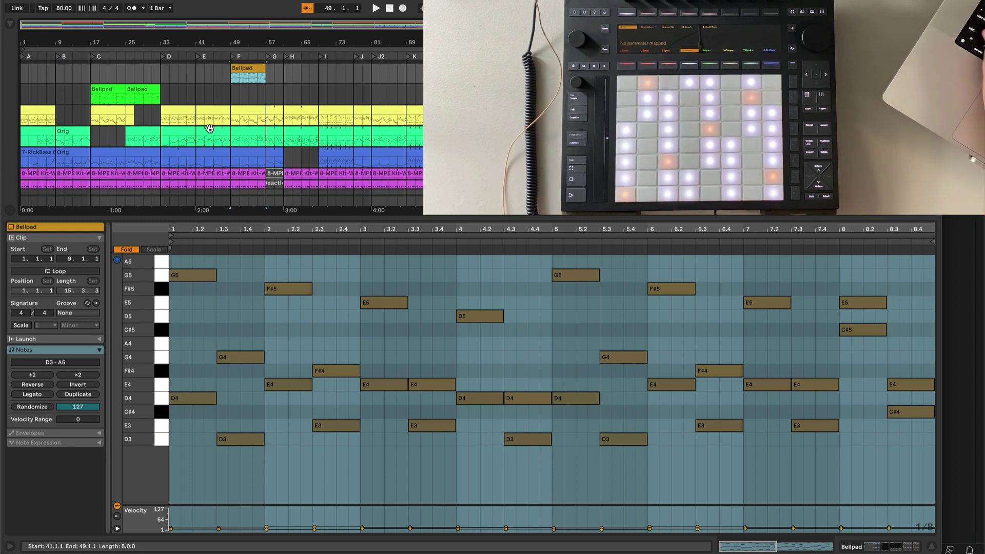
key(shift+Tab)
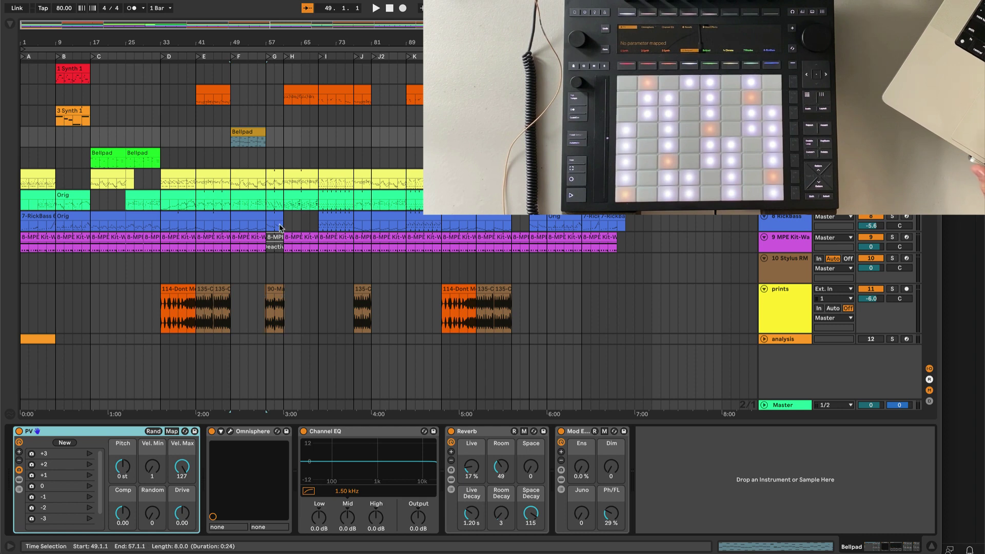
- Solo the MPE Kit and prints tracks, make the Stylus RMX track active, and play section D from bar 33
click(893, 238)
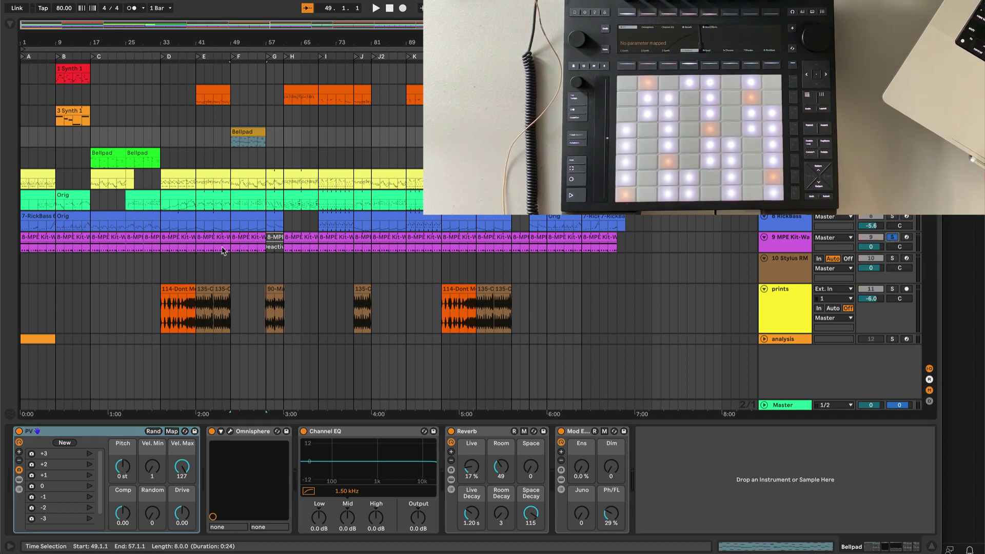
click(197, 257)
key(space)
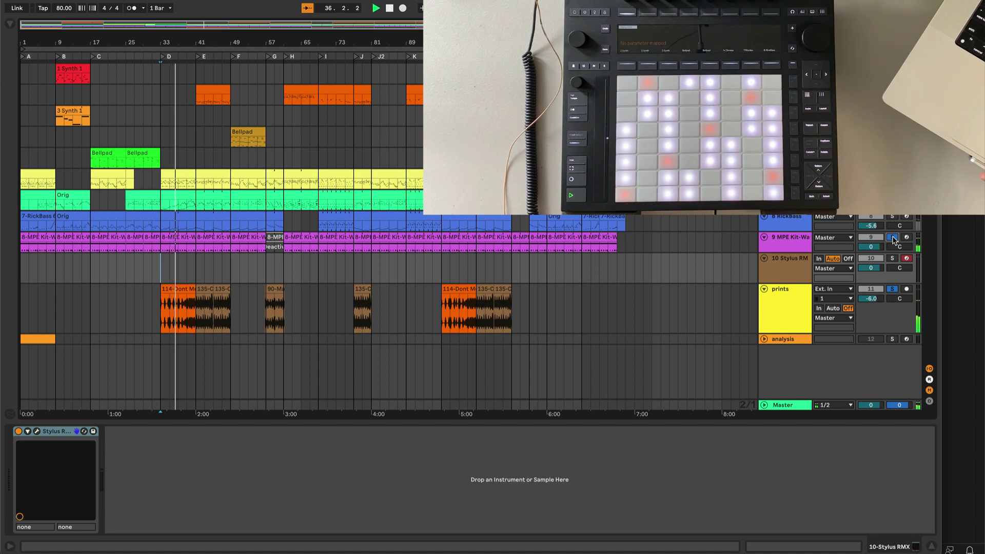
- Turn off solo on the prints and MPE Kit tracks, stop playback and return to the start of the song
click(893, 290)
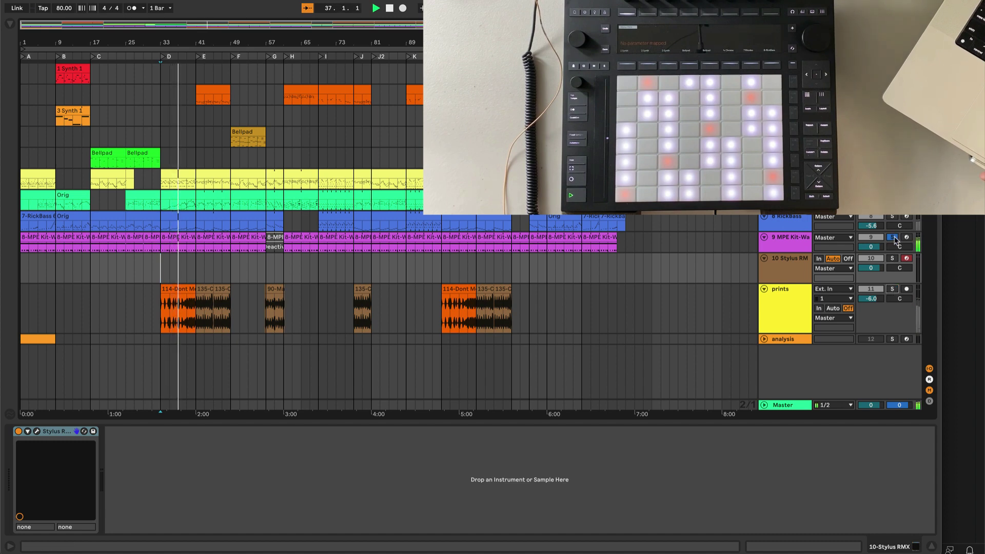
click(894, 238)
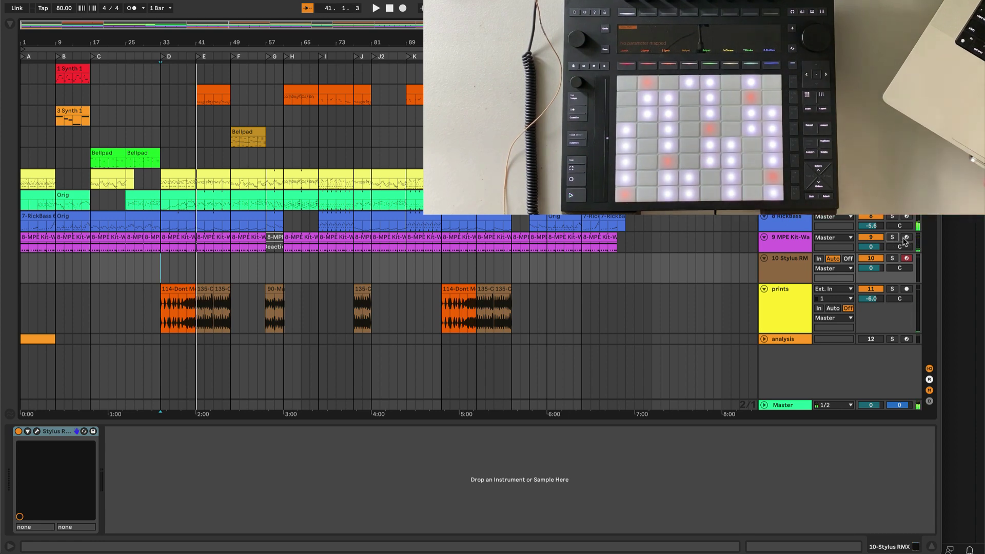
click(390, 8)
click(390, 8)
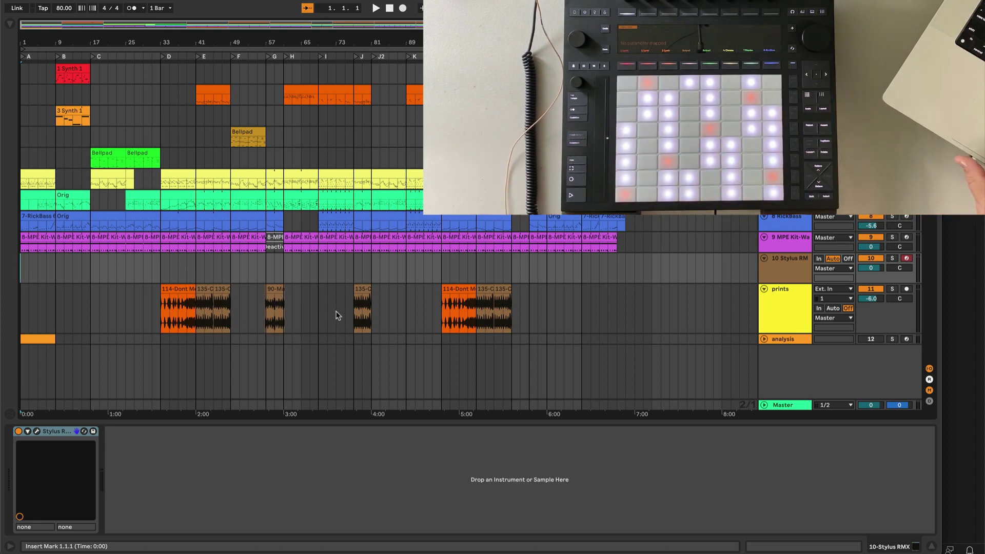
- Audition section G of the soloed prints track from bar 57, and reset the insert marker to bar 57
click(250, 269)
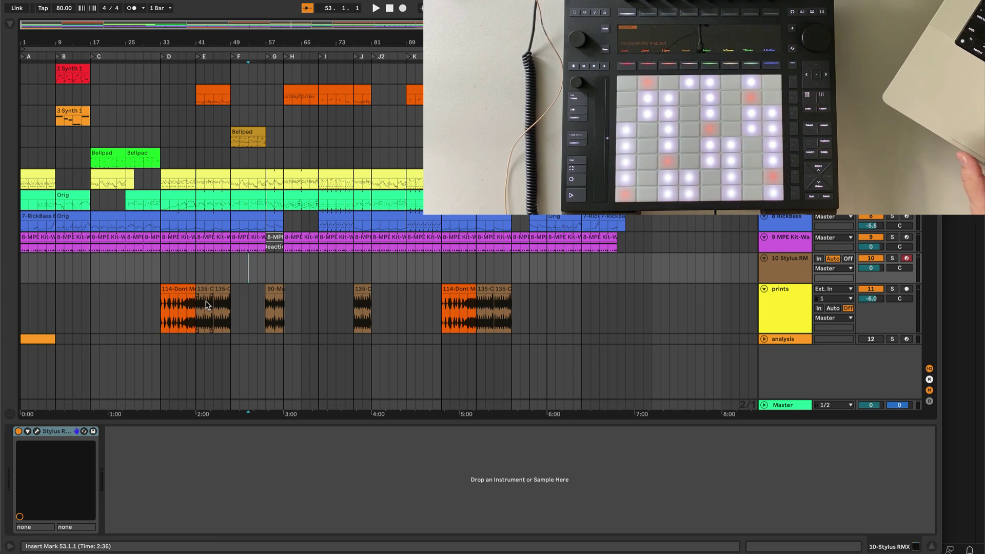
click(266, 268)
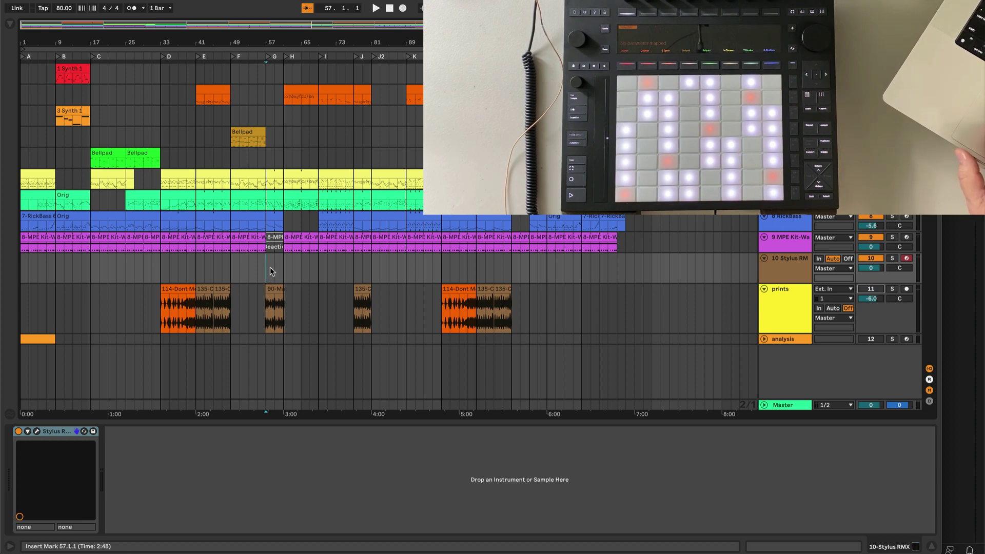
key(space)
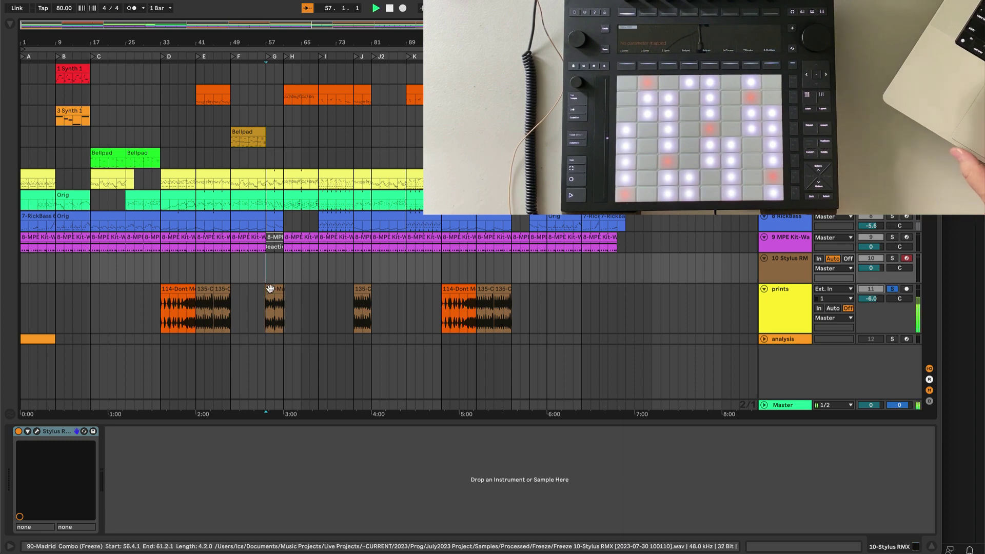
key(space)
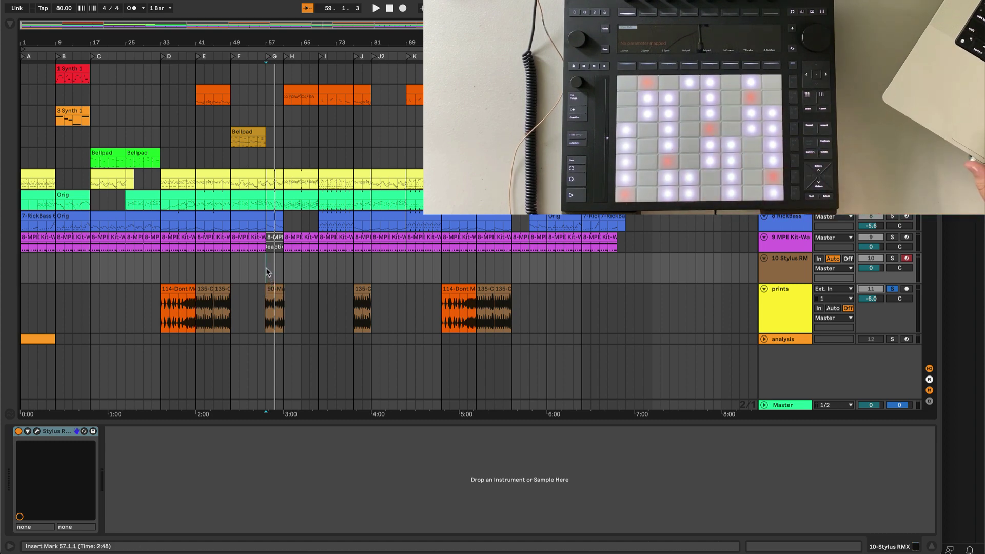
click(265, 268)
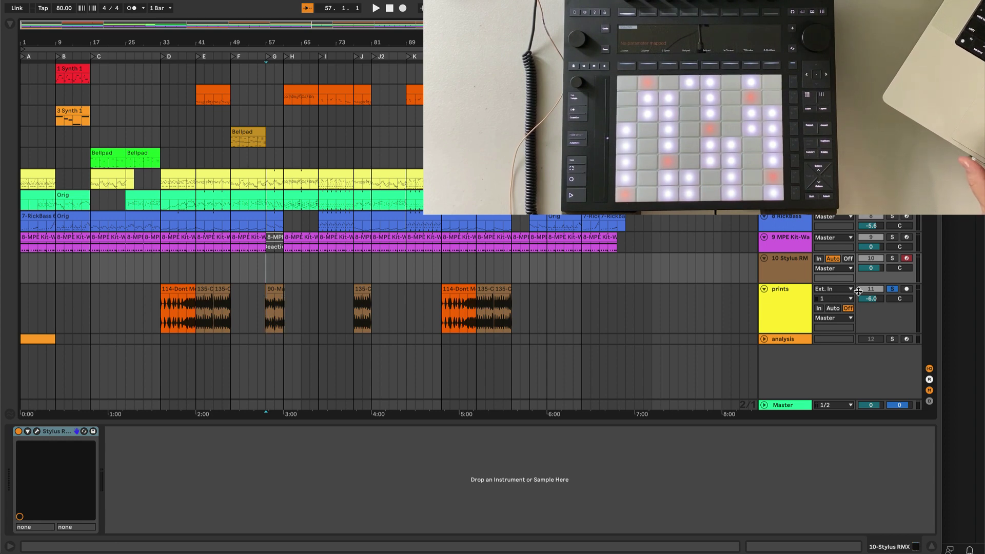
- Select section G's 90-Madrid Combo clip on the prints track and inspect where it overlaps the section's boundaries
click(274, 300)
drag(273, 40, 273, 115)
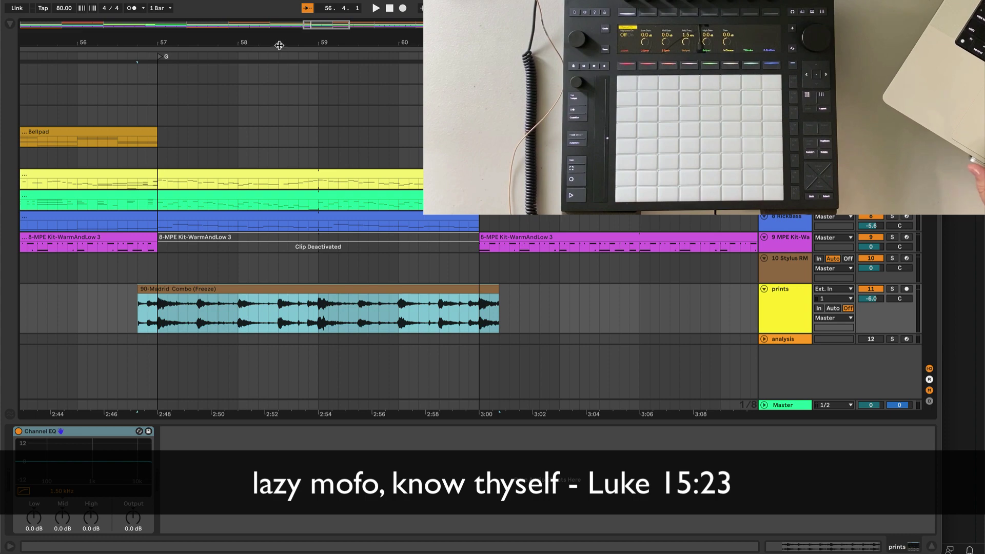
drag(280, 41, 281, 37)
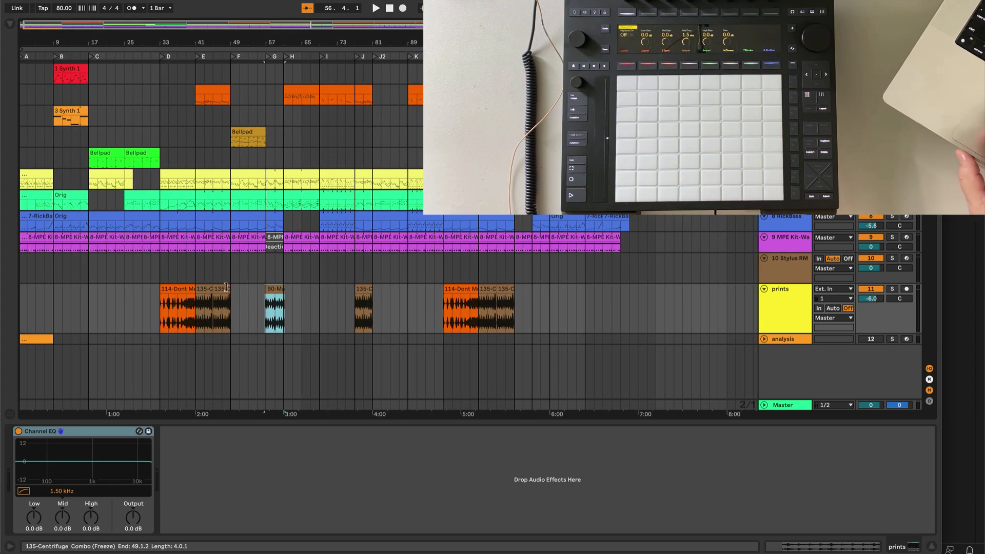
- Play the full mix from the middle of section F to hear the transition into section G
click(248, 281)
key(space)
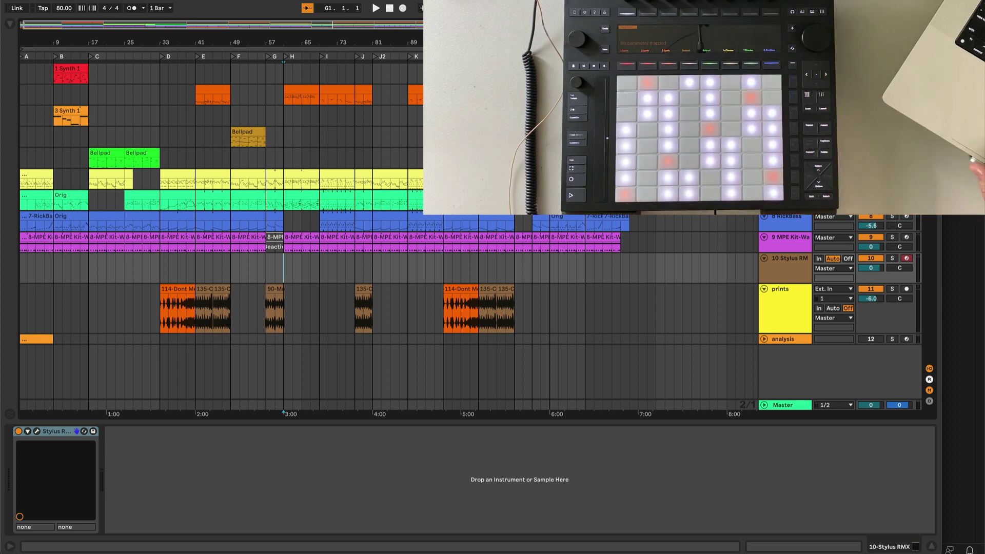
- Switch to the text editor, review the story notes for sections E to K, and return to the arrangement in Ableton Live
key(super+Tab)
scroll(648, 239, up, 10)
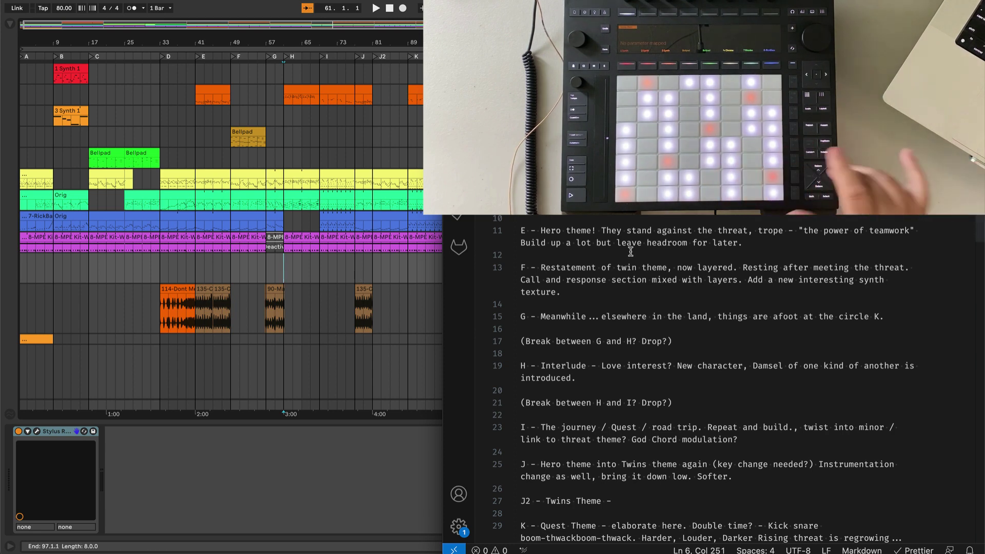
click(314, 136)
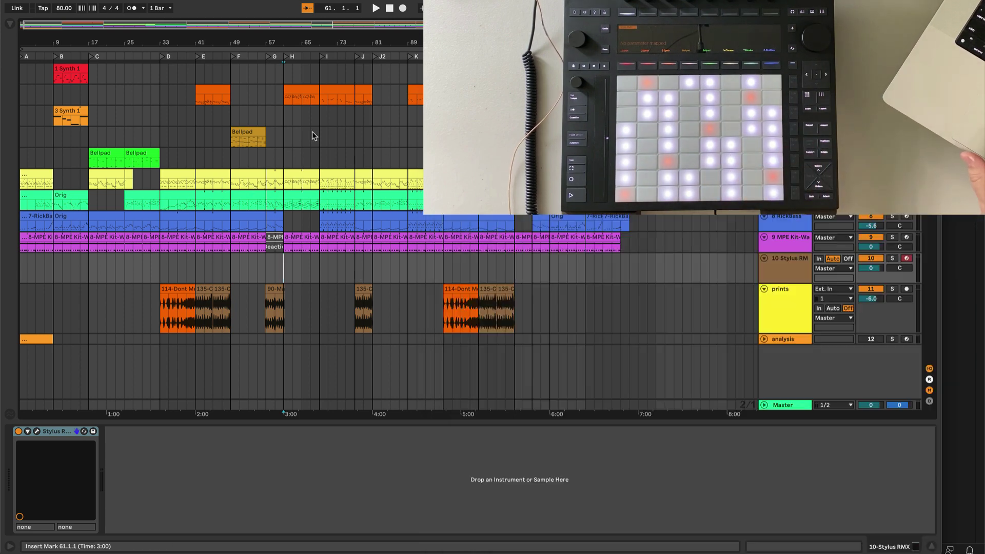